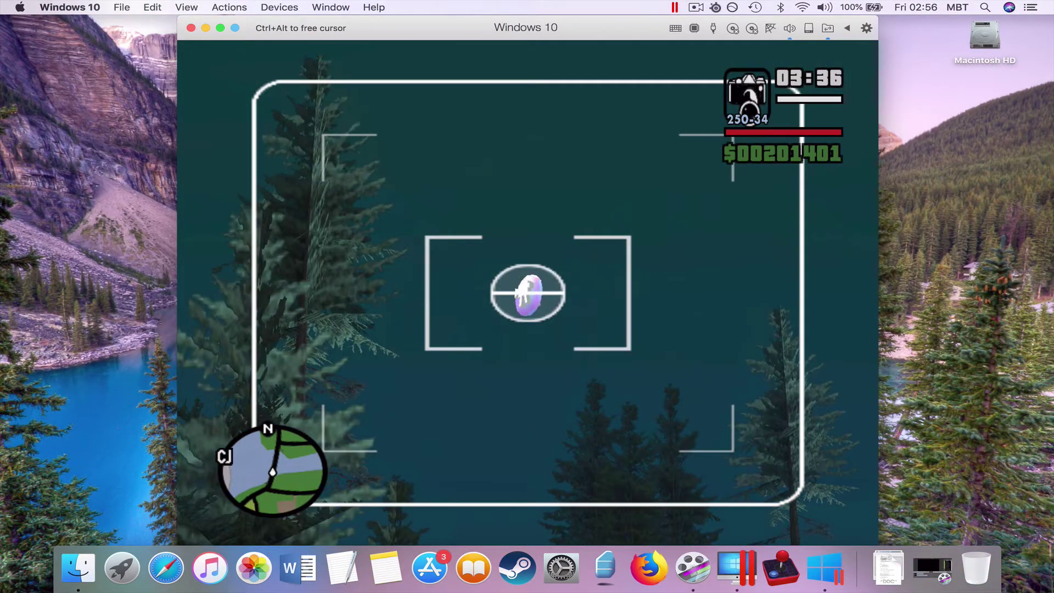
- Photograph six snapshot collectibles, including ones under the bridge, above a pole and in the sky
click(528, 293)
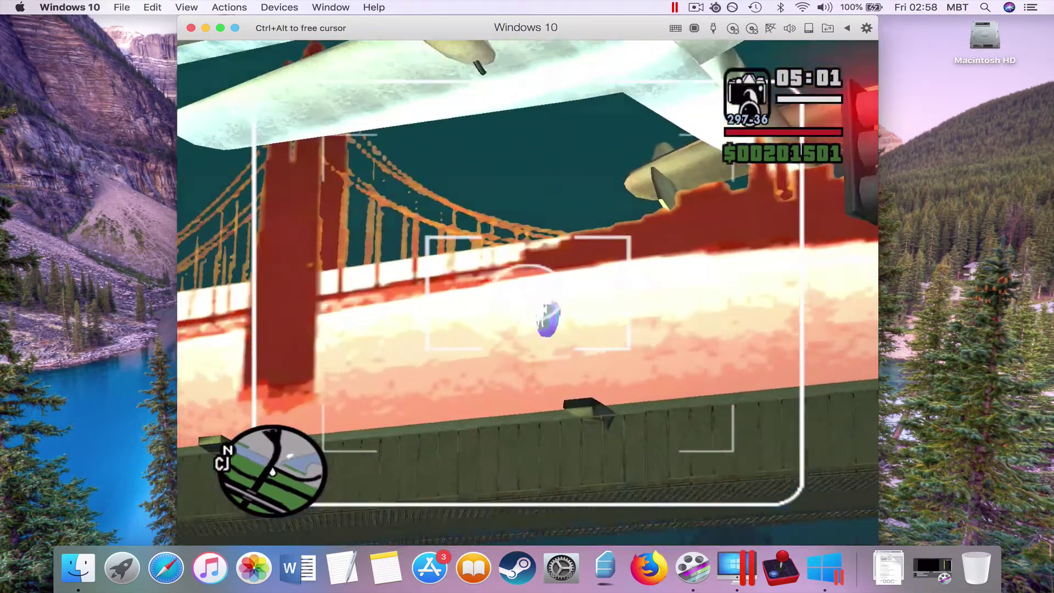
click(527, 293)
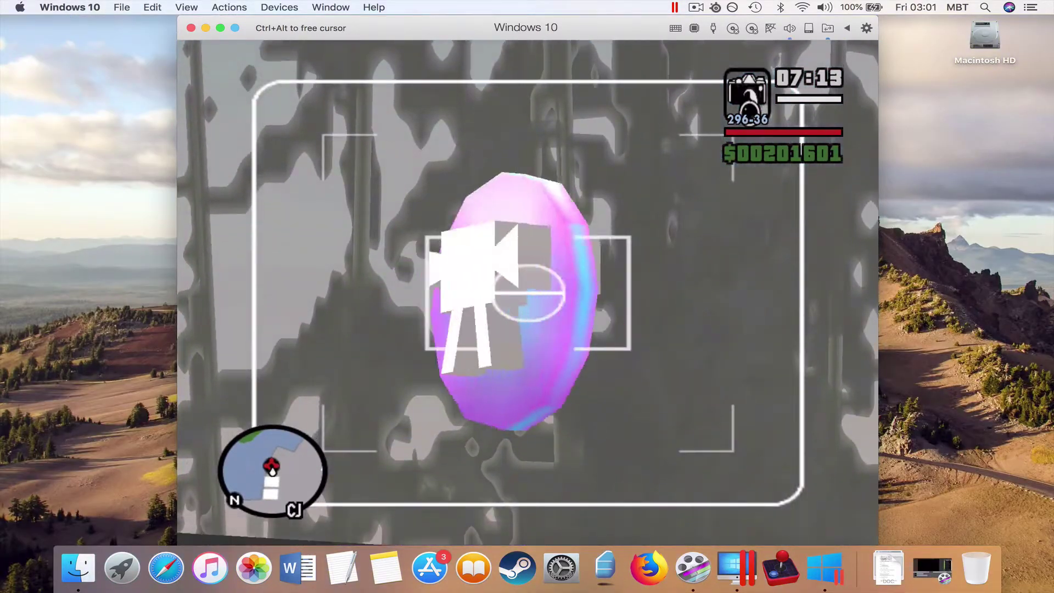
click(527, 293)
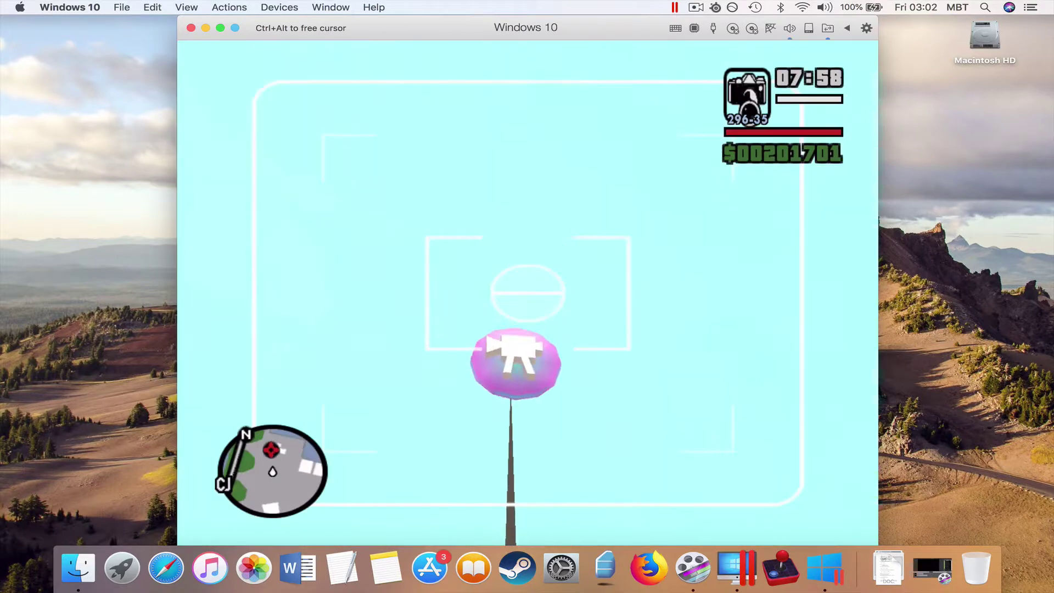
click(528, 294)
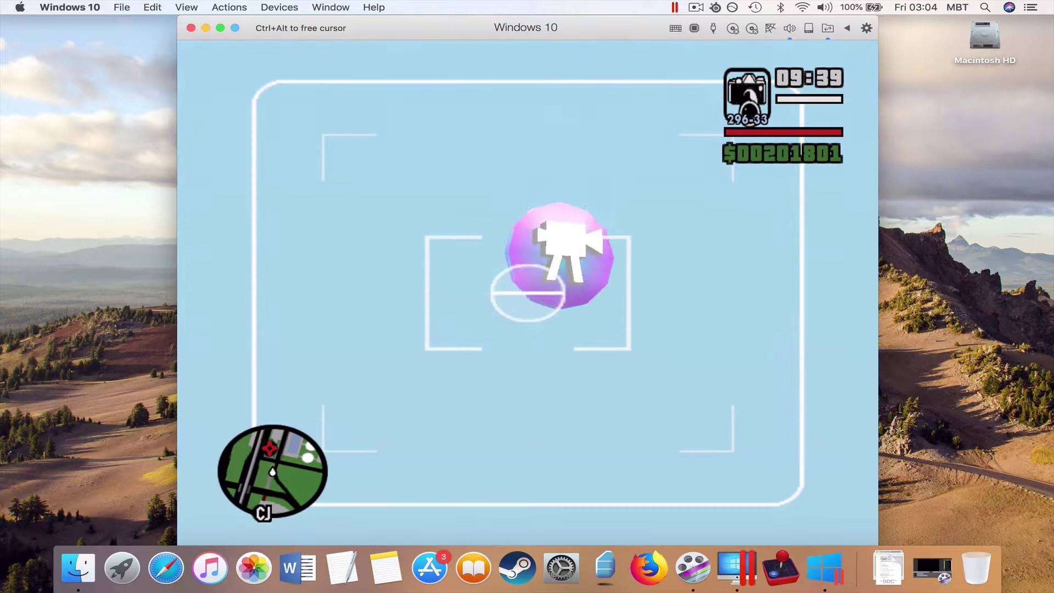
click(527, 293)
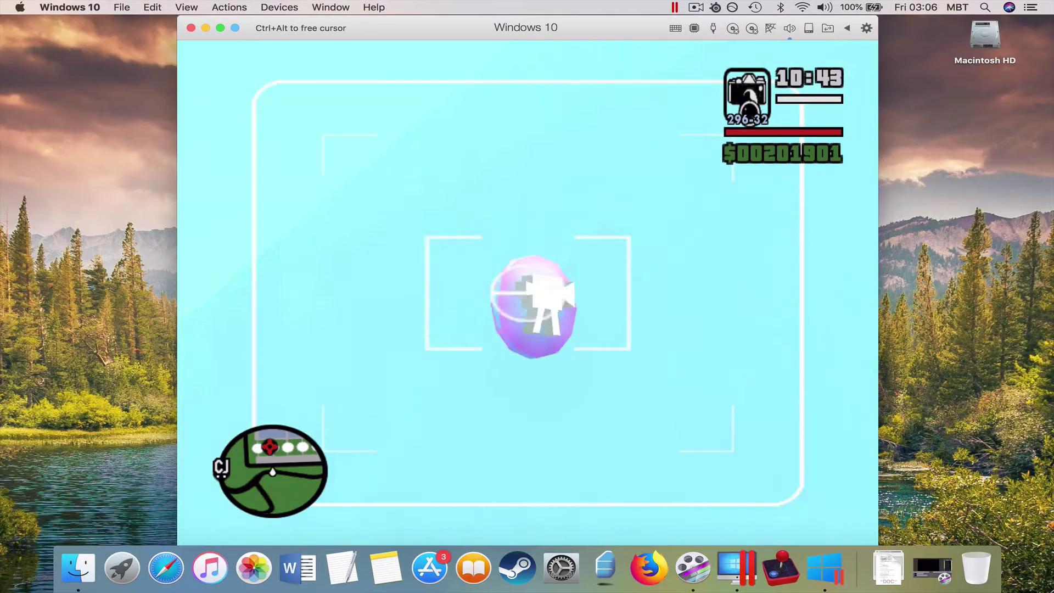
click(527, 305)
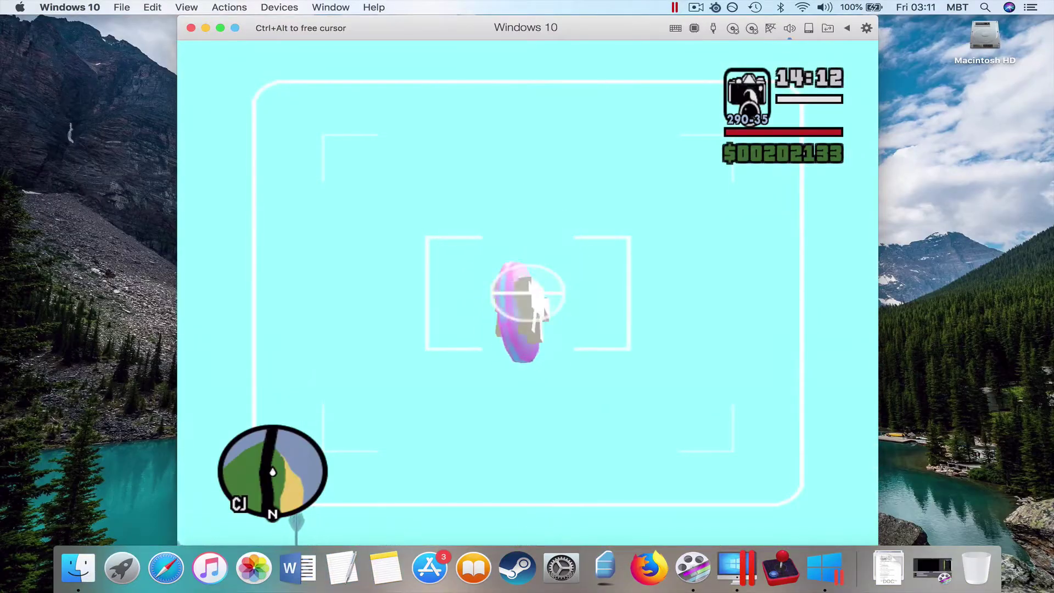
- Photograph five more snapshot collectibles, bringing the tally to 28 of 50
click(527, 297)
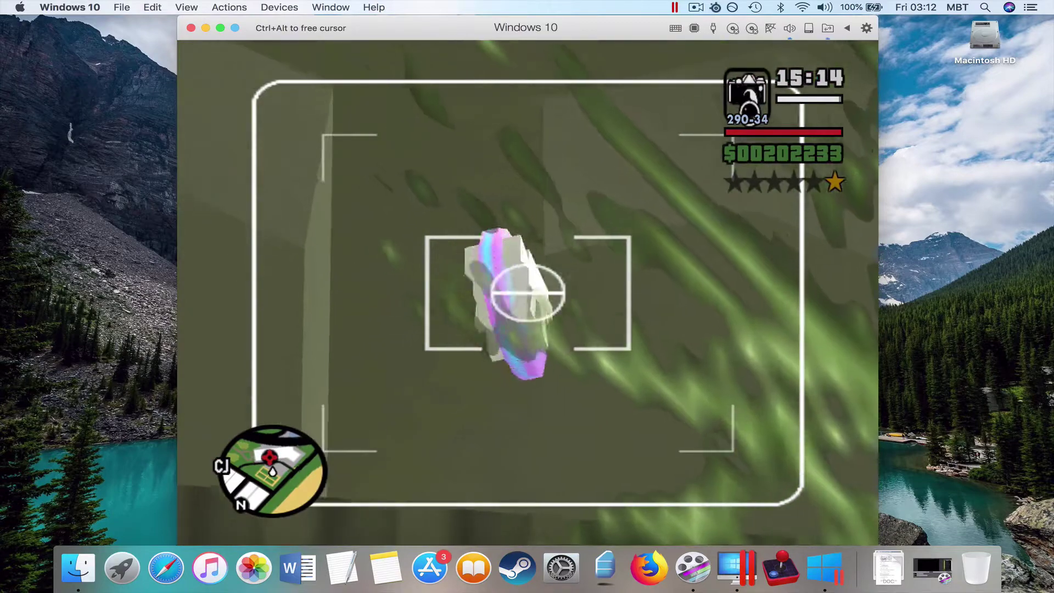
click(527, 297)
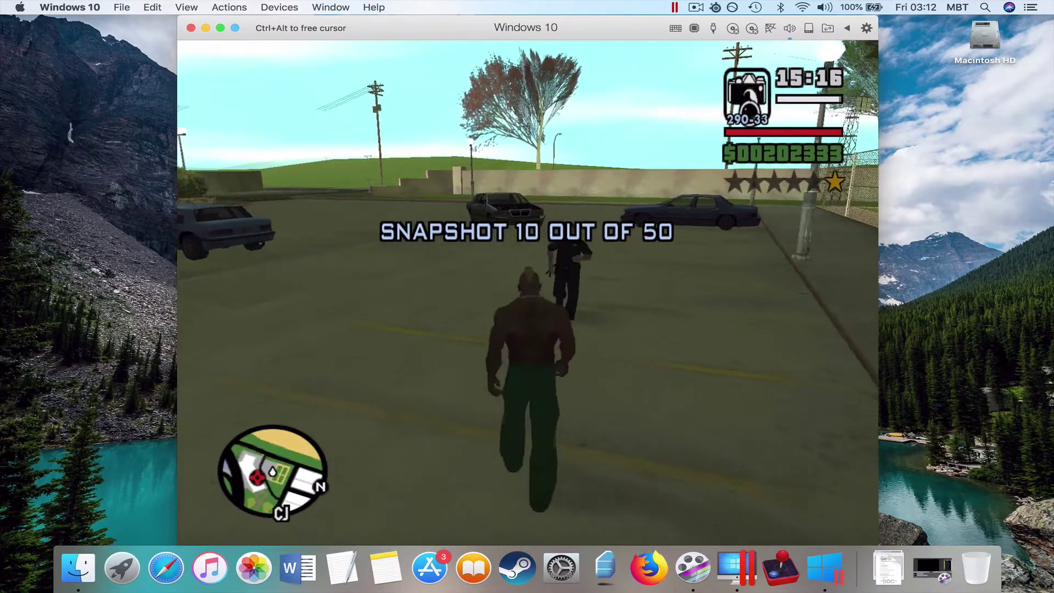
click(527, 297)
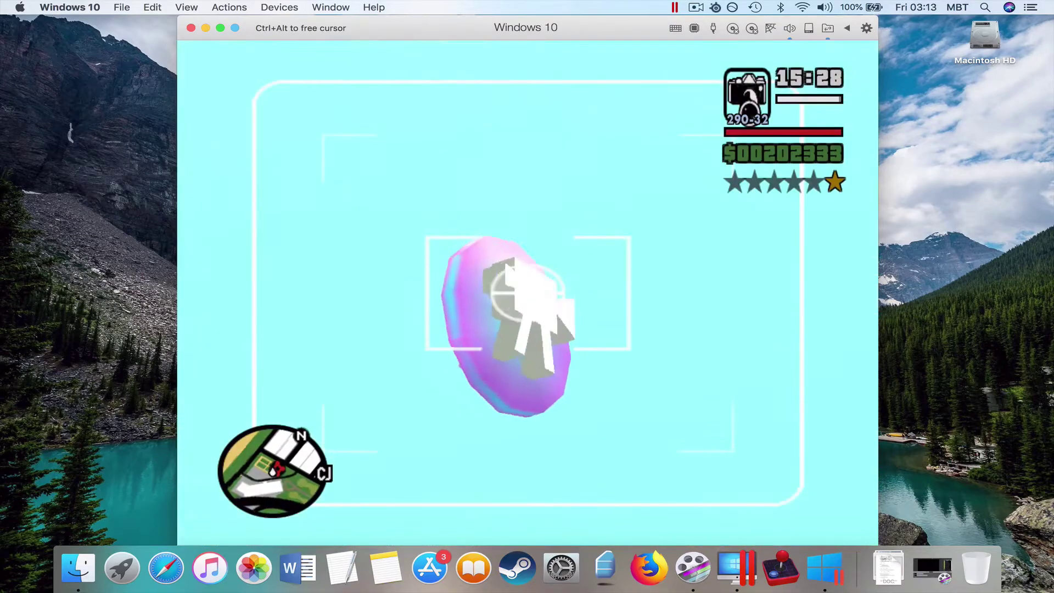
click(527, 297)
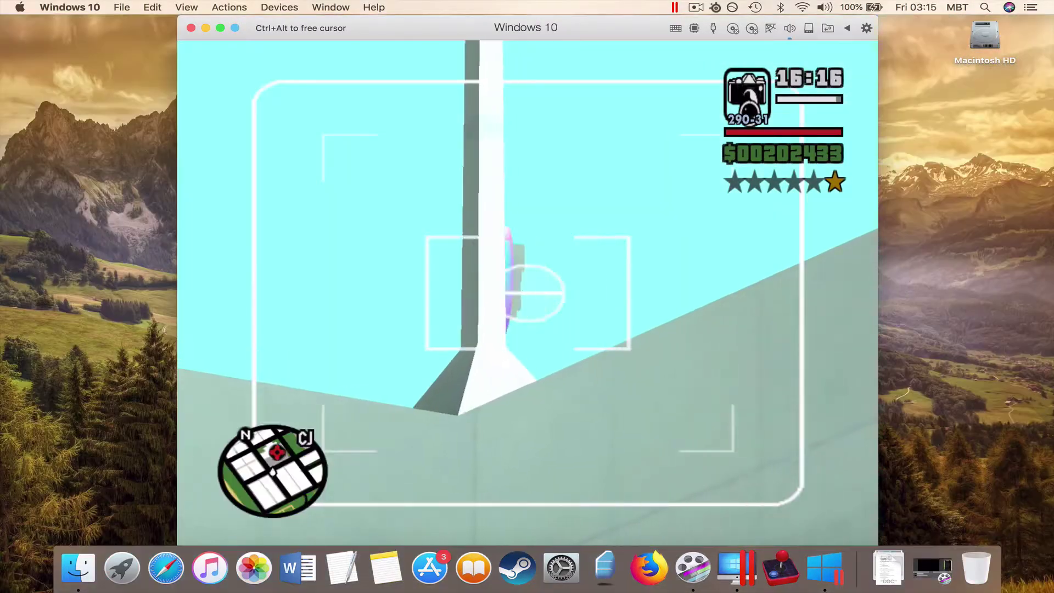
click(527, 297)
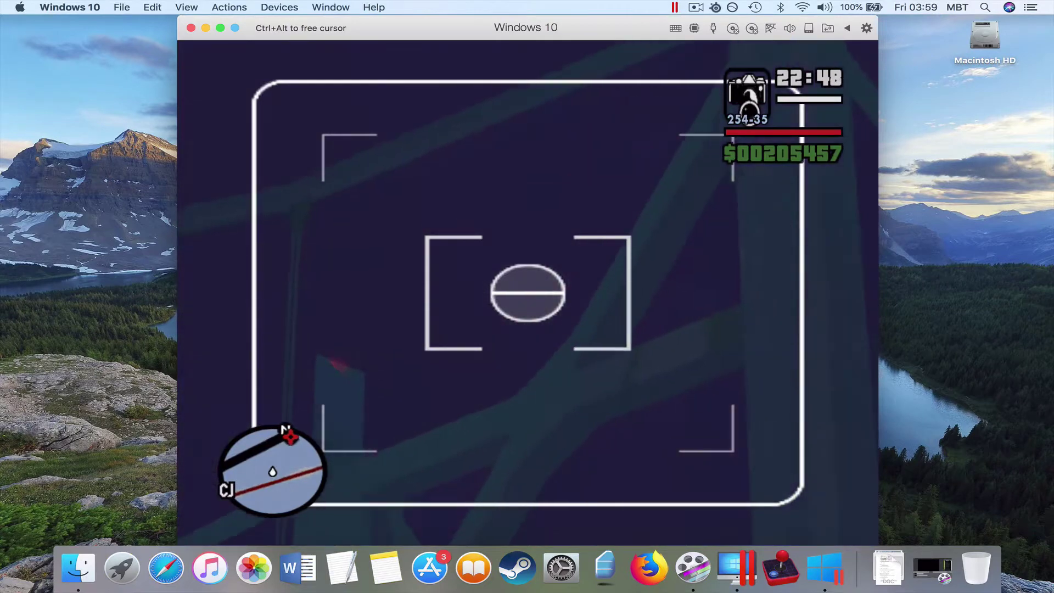
- Photograph the last three snapshots: one from the boat, one by the buildings, and the final one
click(527, 292)
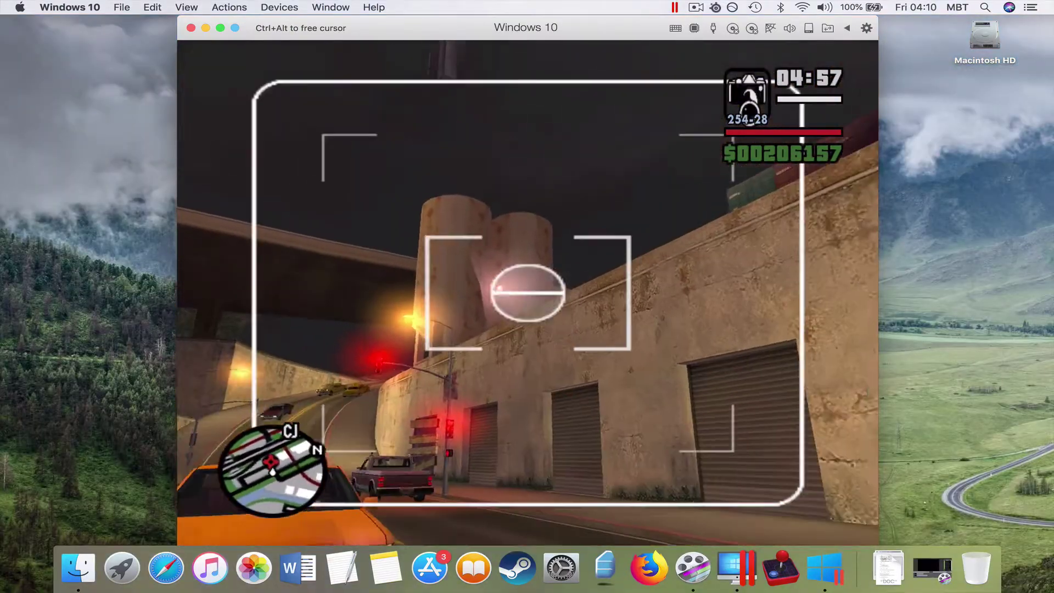
click(528, 293)
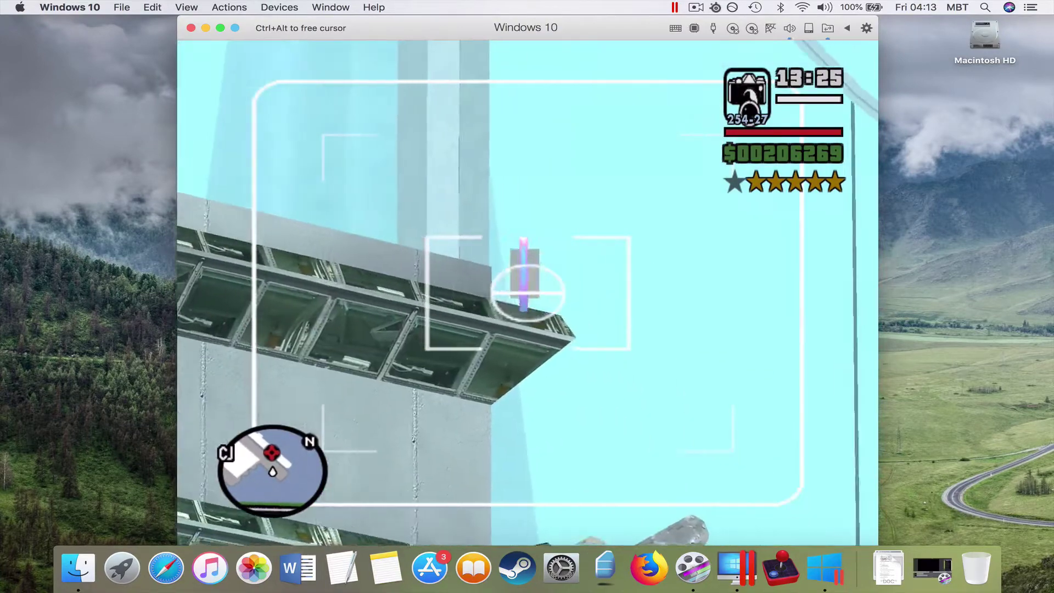
click(527, 293)
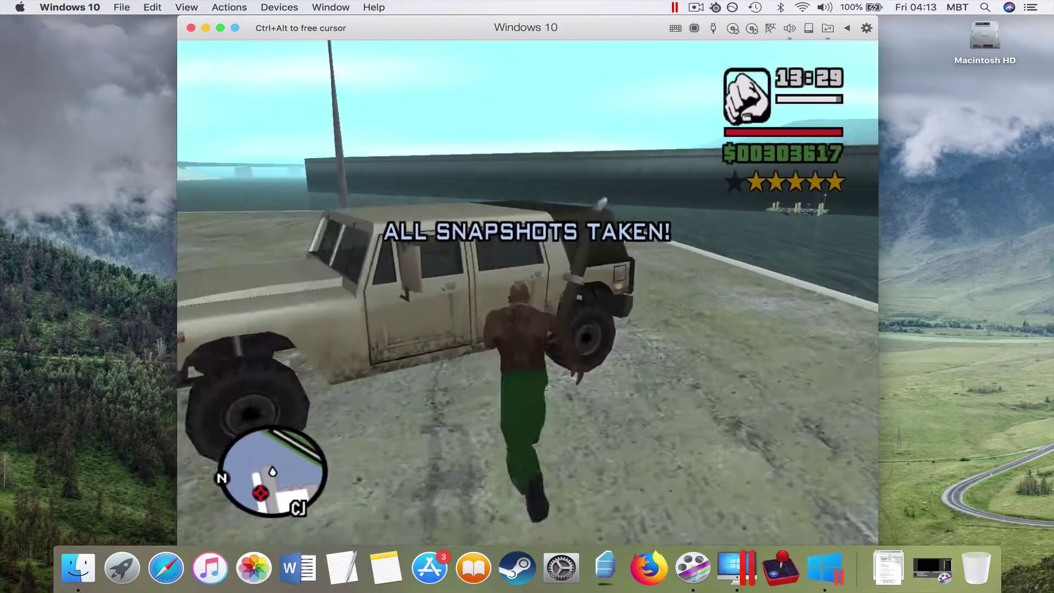
- Get into the Patriot and drive it forward down the channel, steering left
key(Return)
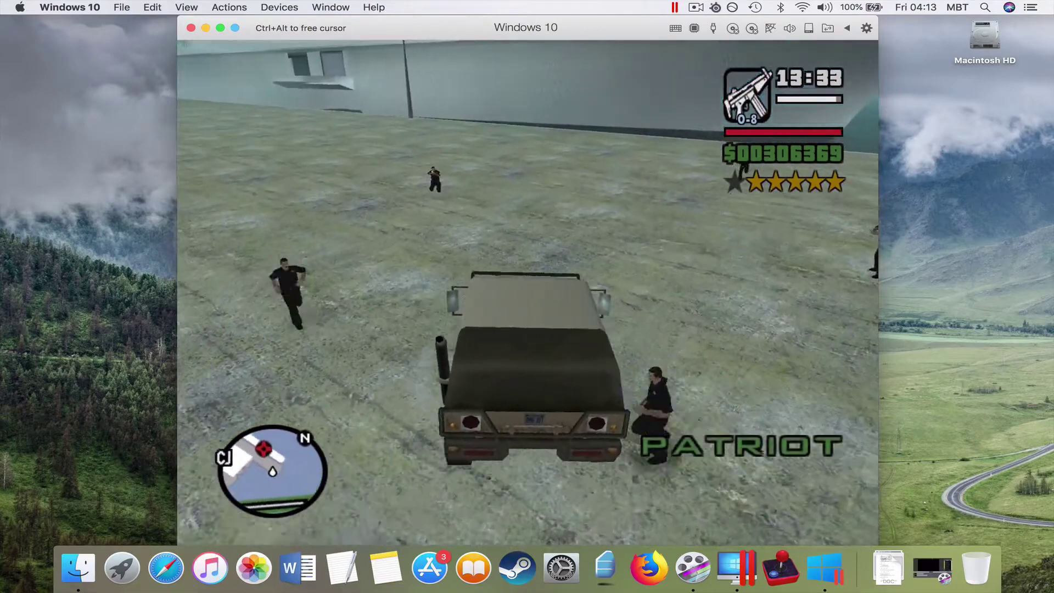
key(Return)
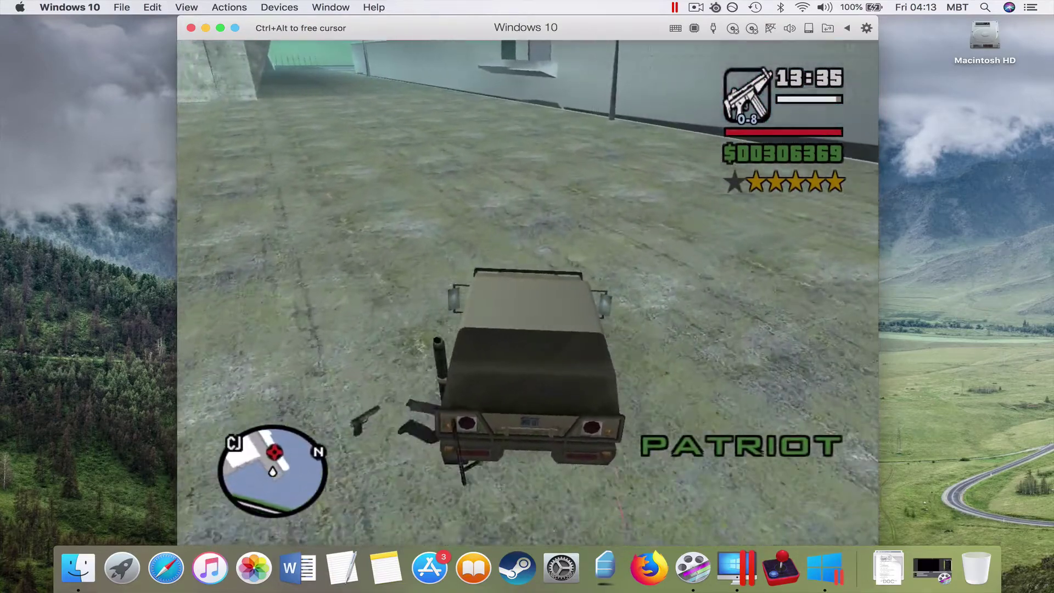
key(w)
key(w)
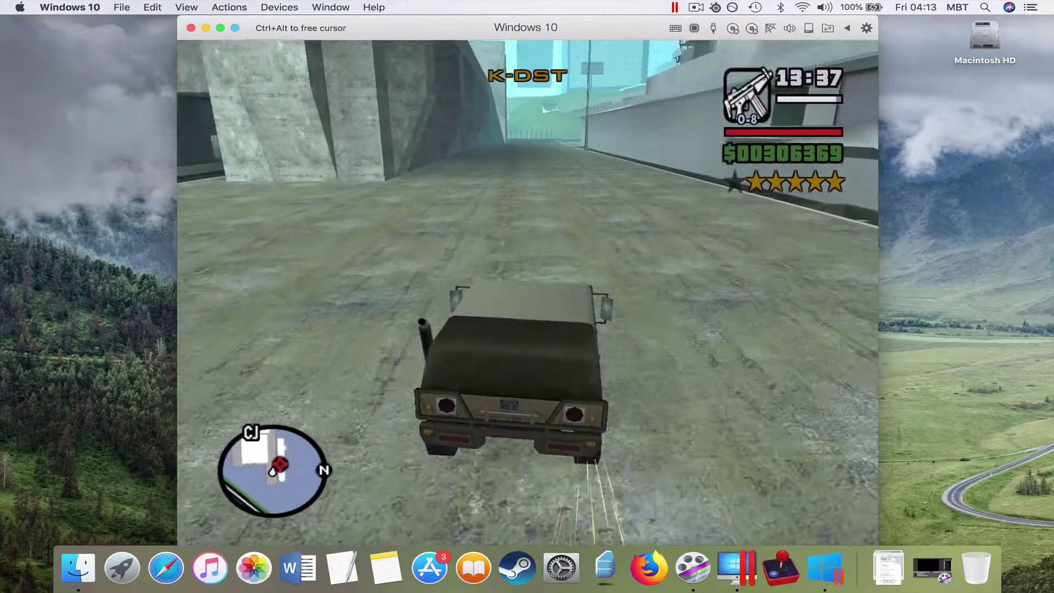
key(w)
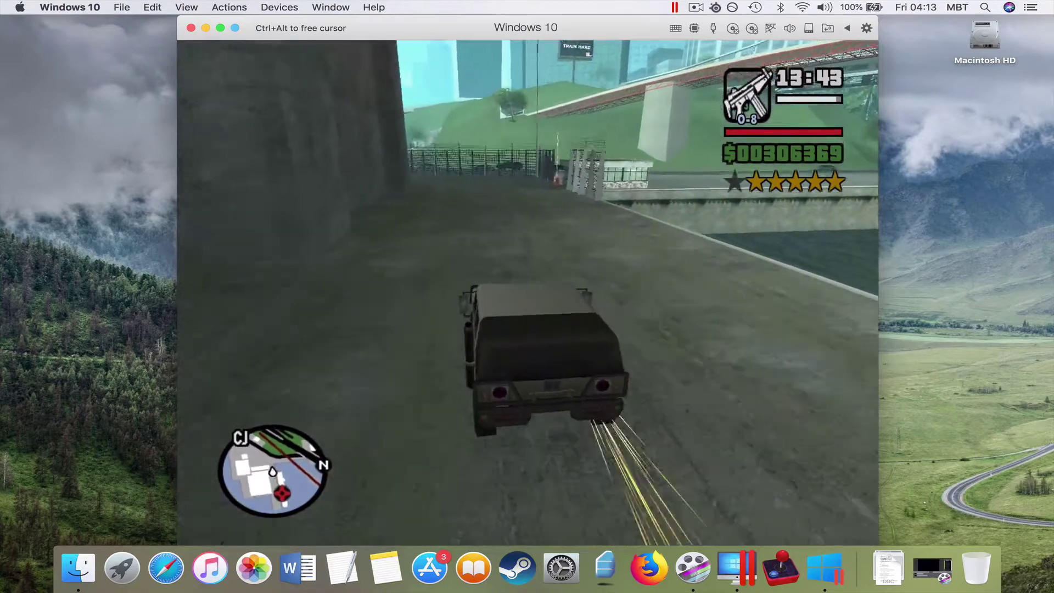
key(w)
key(w)
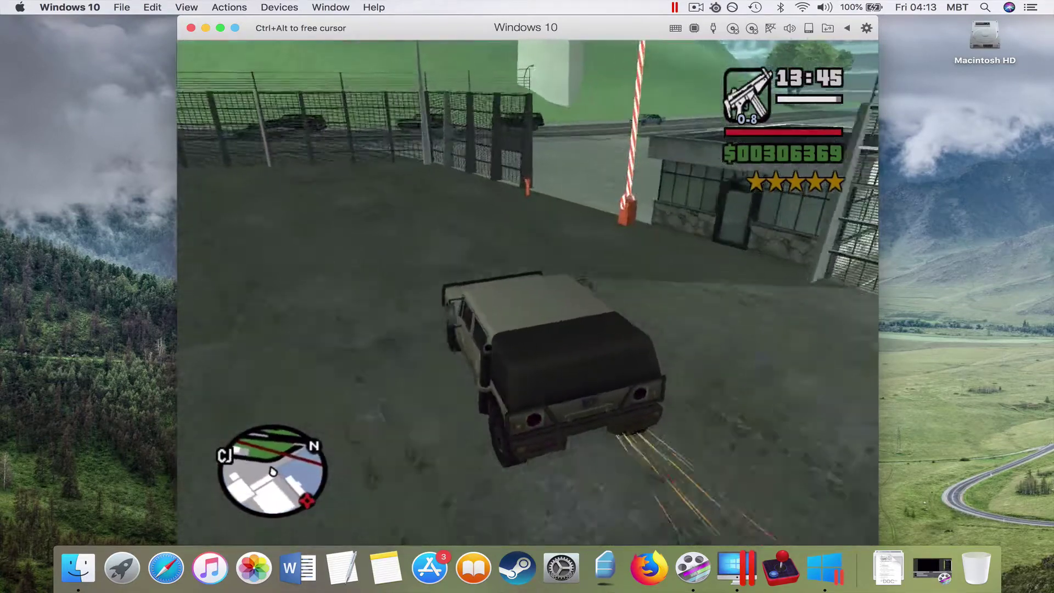
- Pause and pan around the city map to check the route
key(Escape)
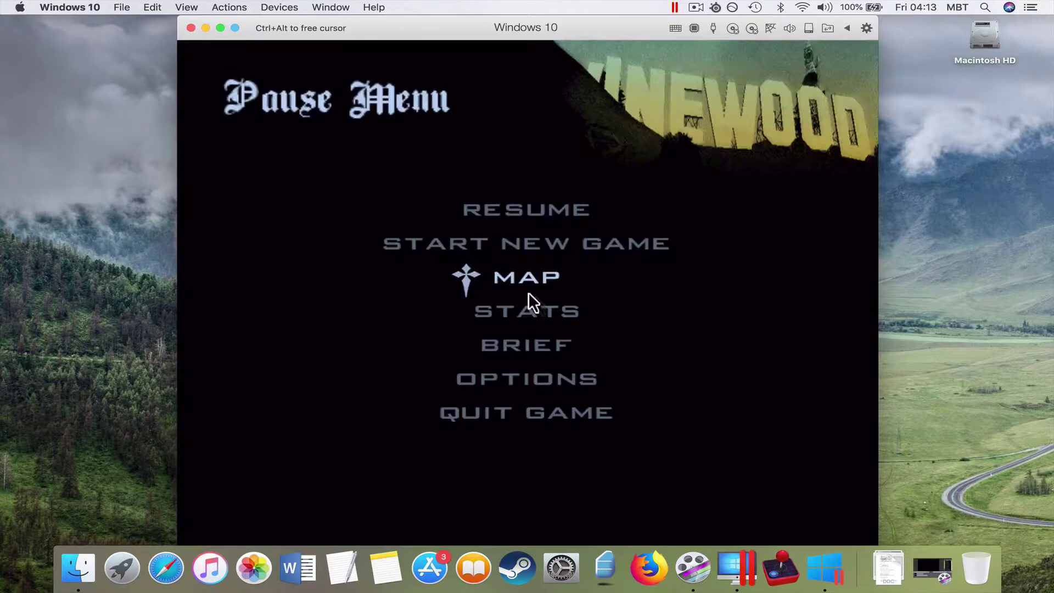
click(528, 292)
drag(536, 297, 573, 323)
drag(419, 403, 418, 422)
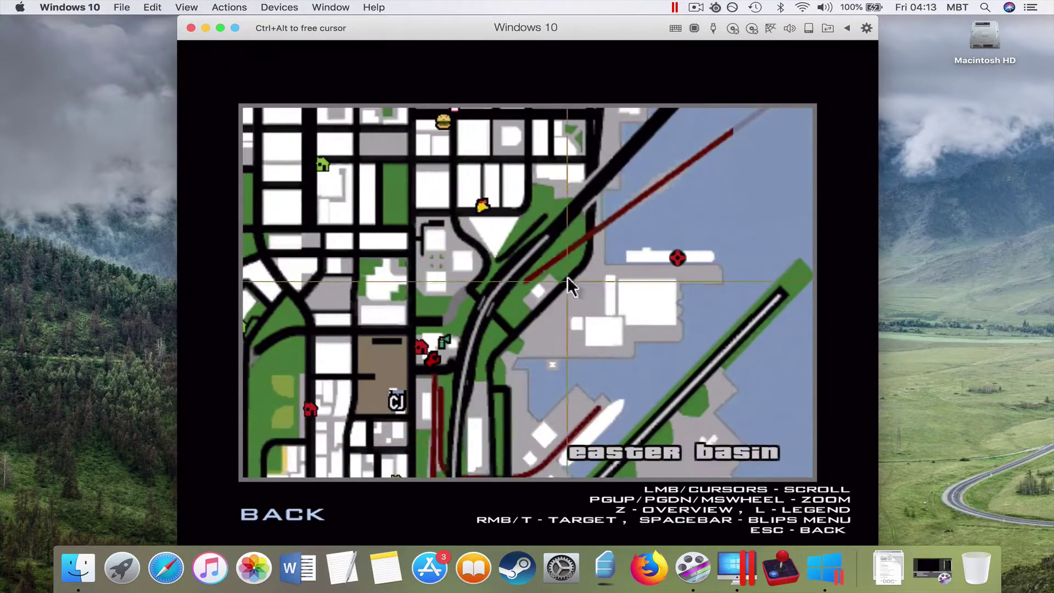
key(Escape)
key(Escape)
- Drive the Patriot along the road into Downtown and turn left onto another street
key(w)
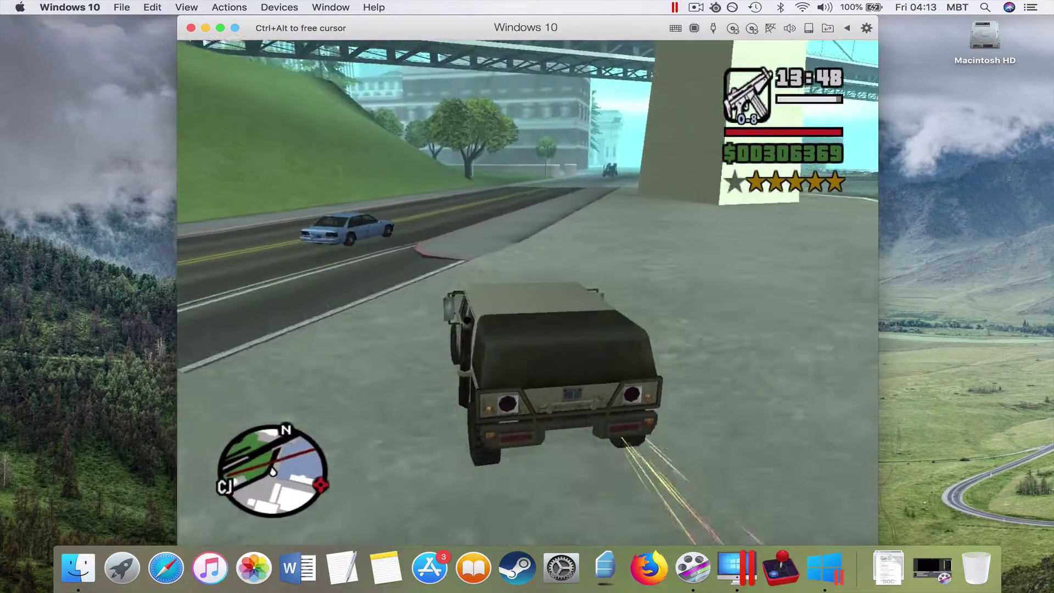
key(w)
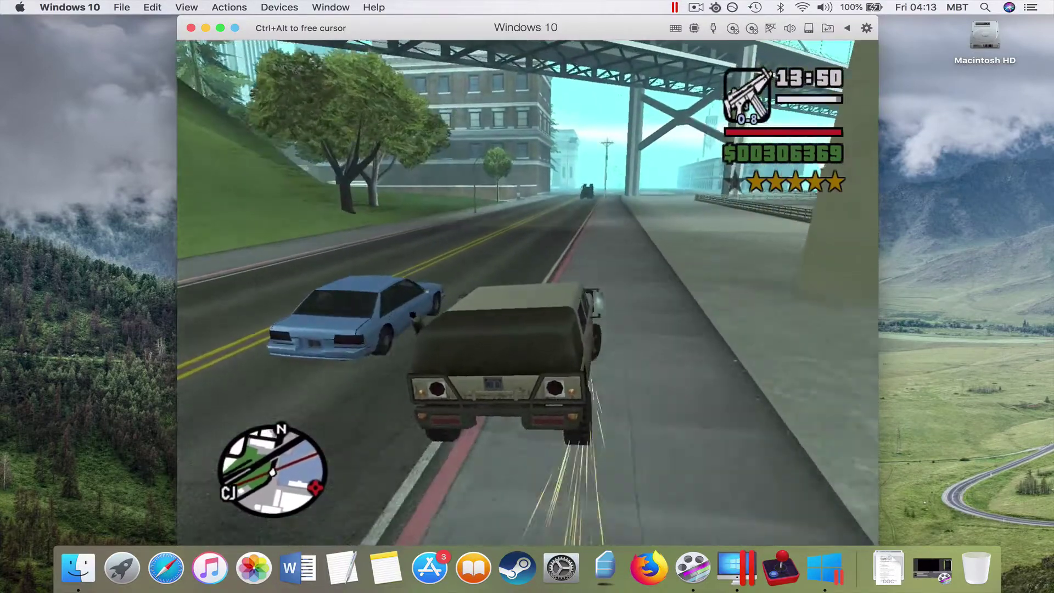
key(w)
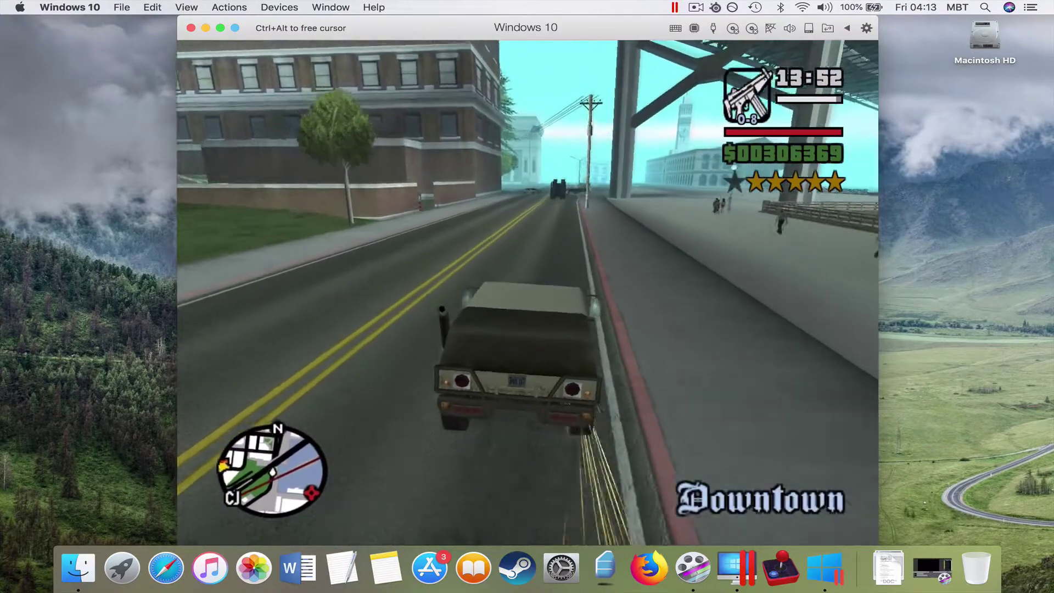
key(w)
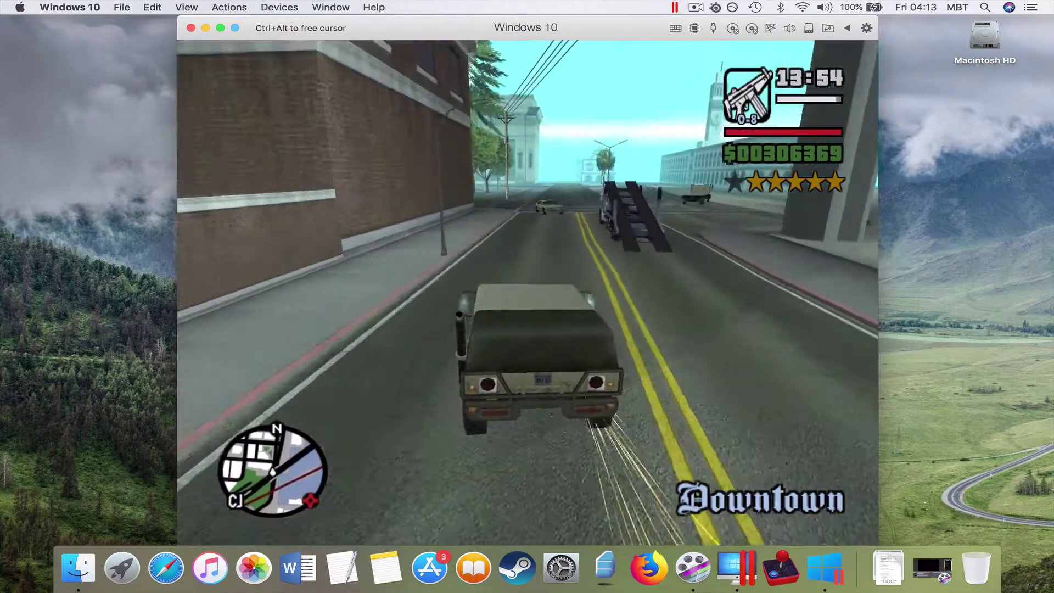
key(w)
key(a)
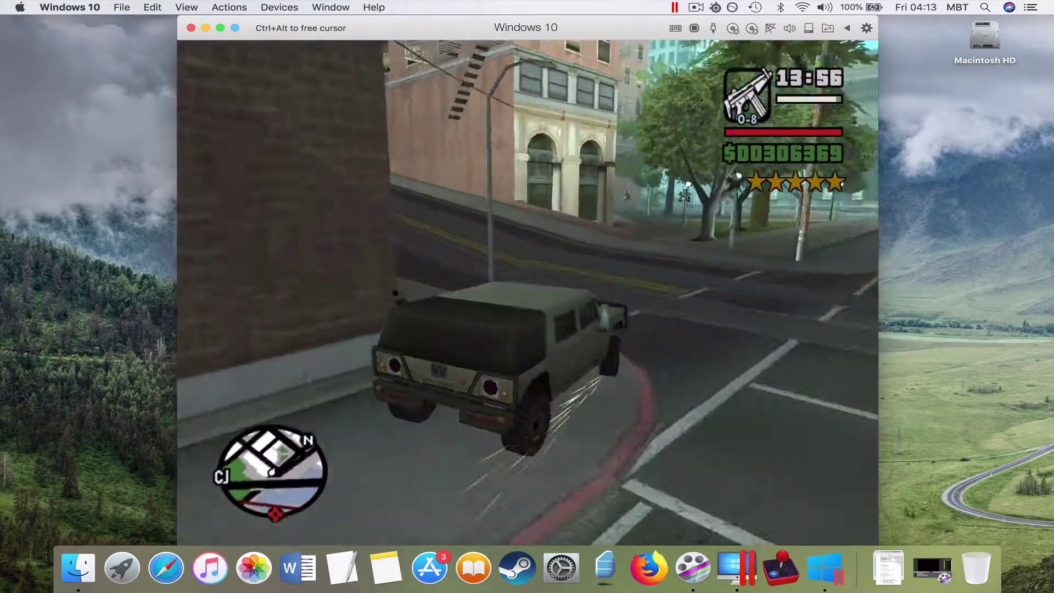
key(w)
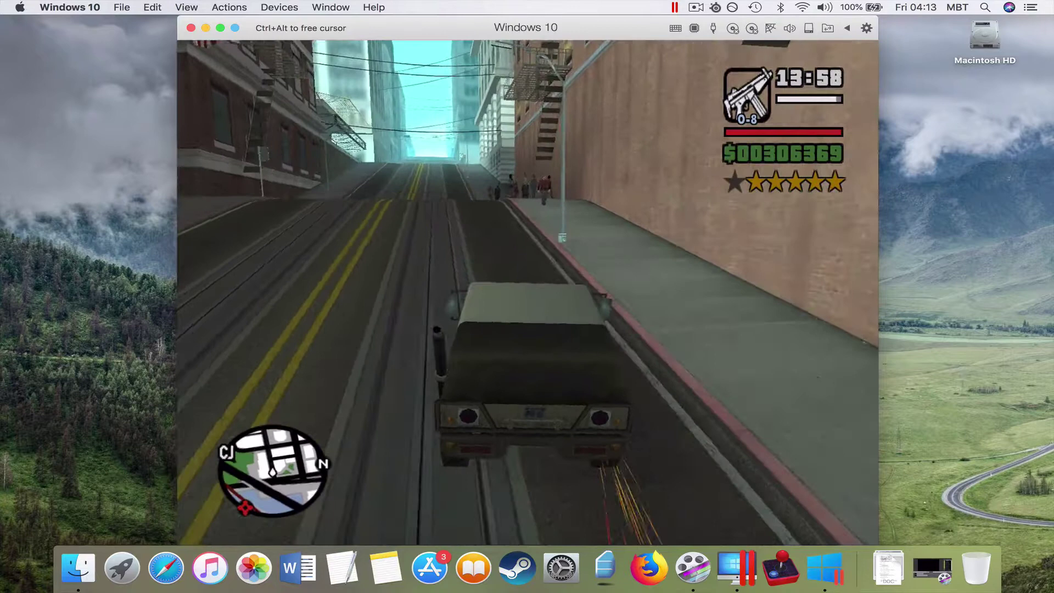
- Glance at the city map from the pause menu, then resume driving
key(Escape)
click(527, 278)
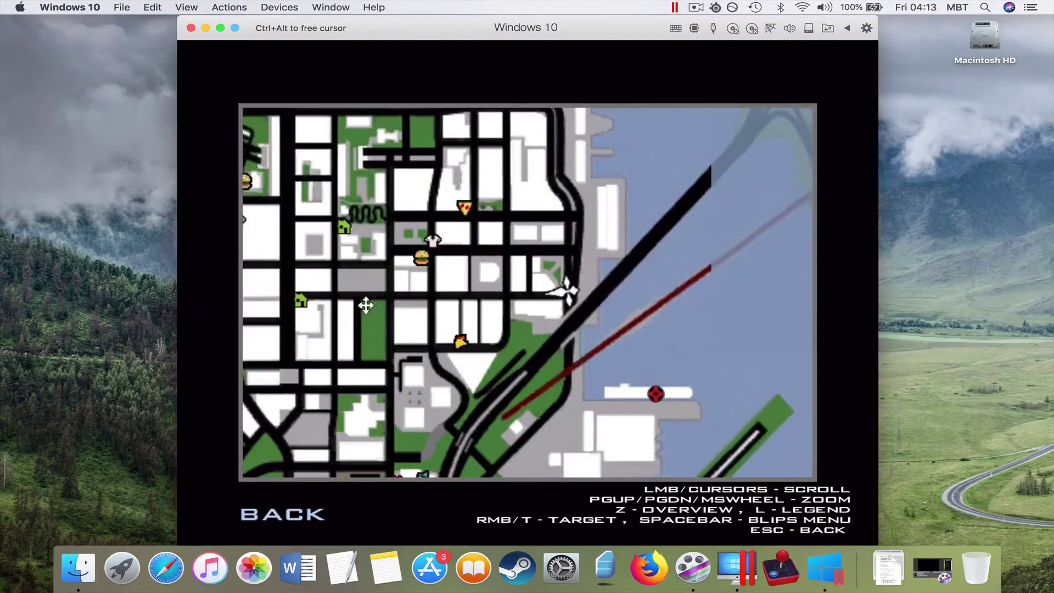
key(Escape)
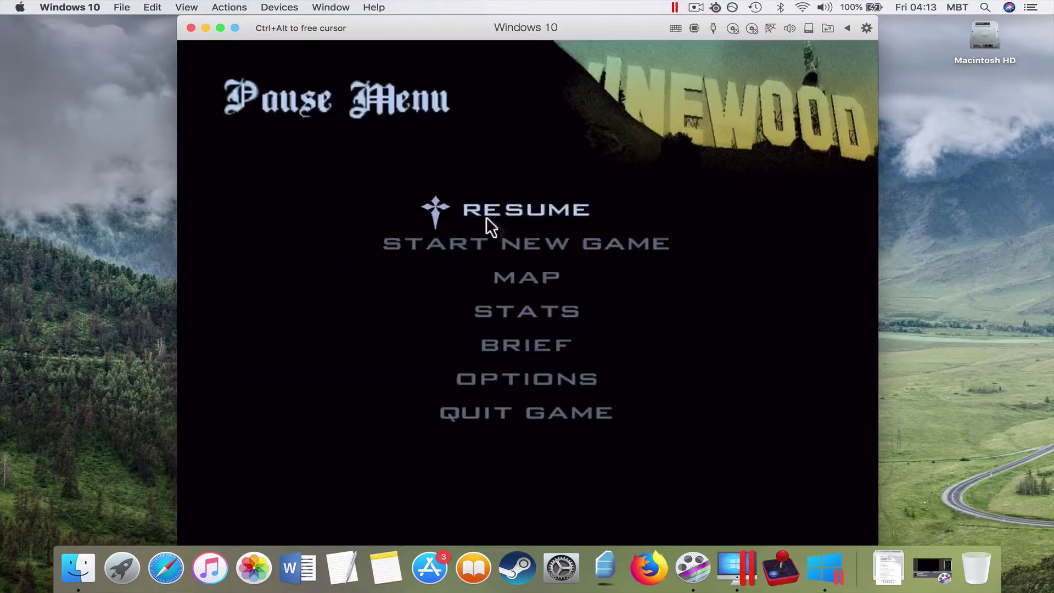
click(494, 210)
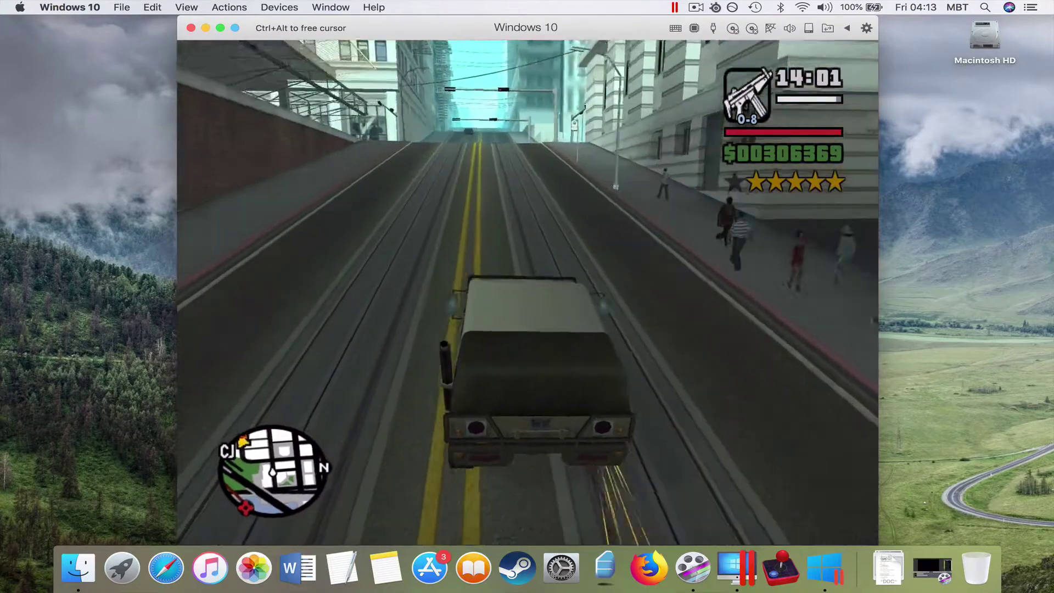
- Check the map around CJ's position, then keep driving down the street
key(Escape)
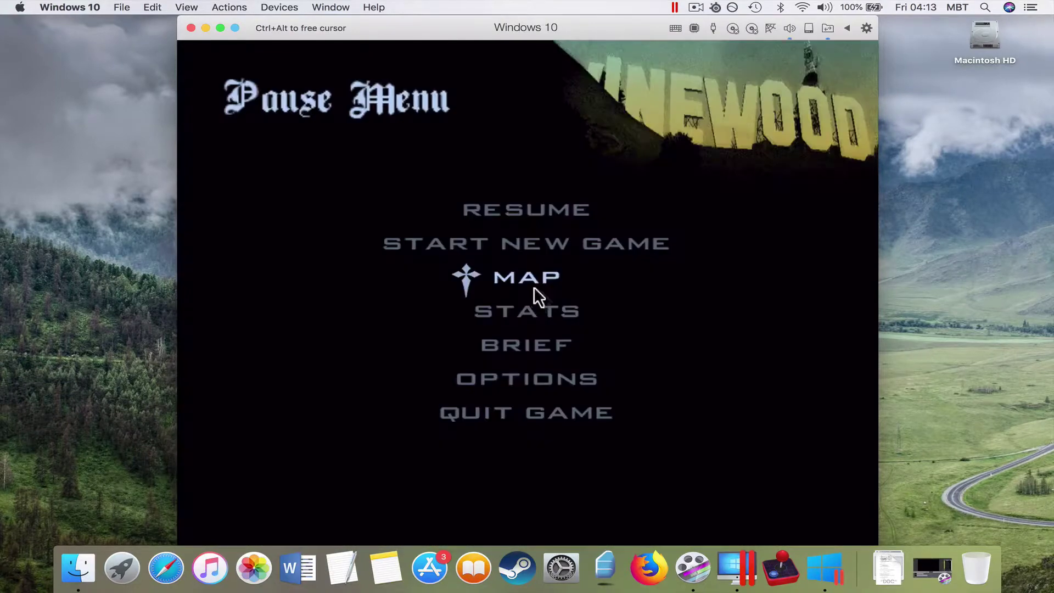
click(534, 287)
drag(547, 359, 513, 431)
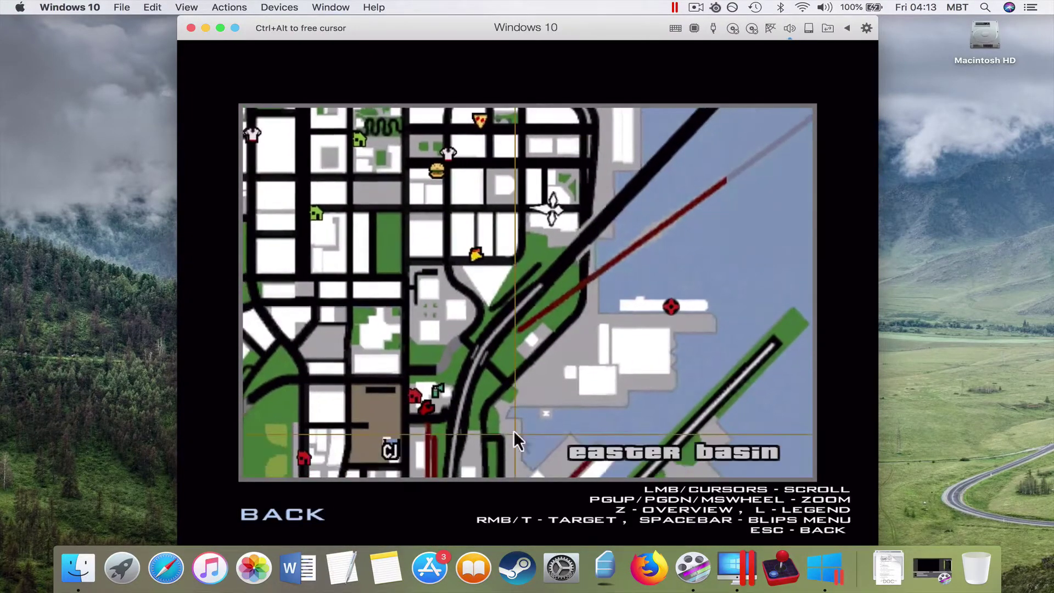
key(Escape)
key(Escape)
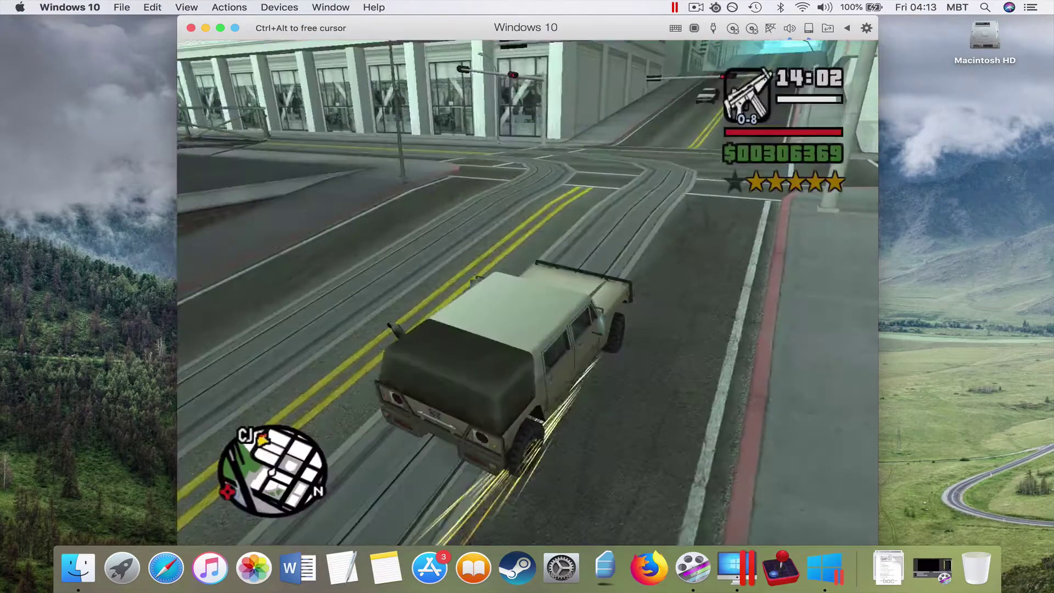
key(w)
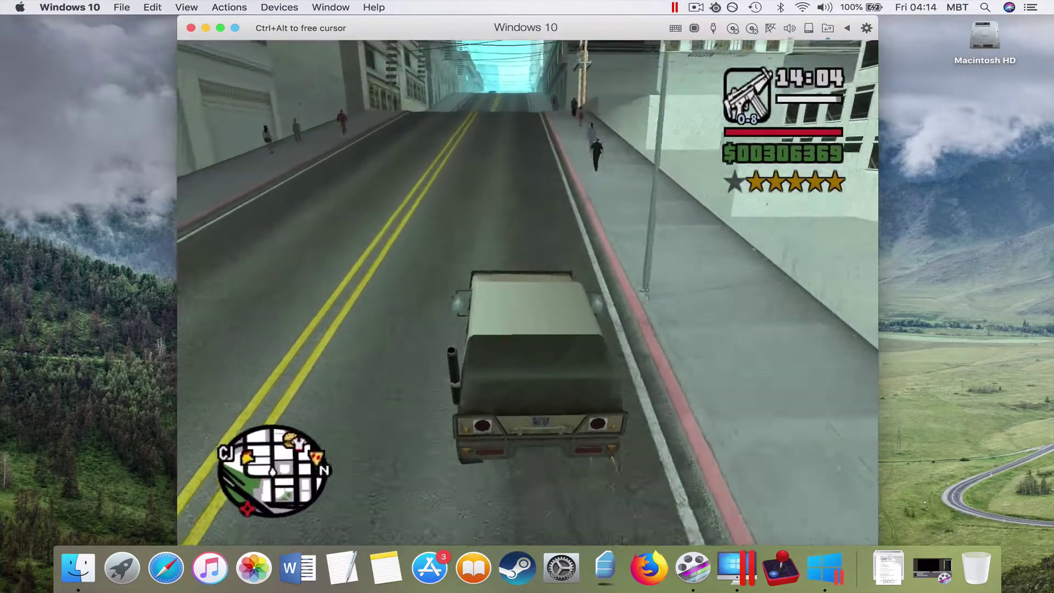
key(w)
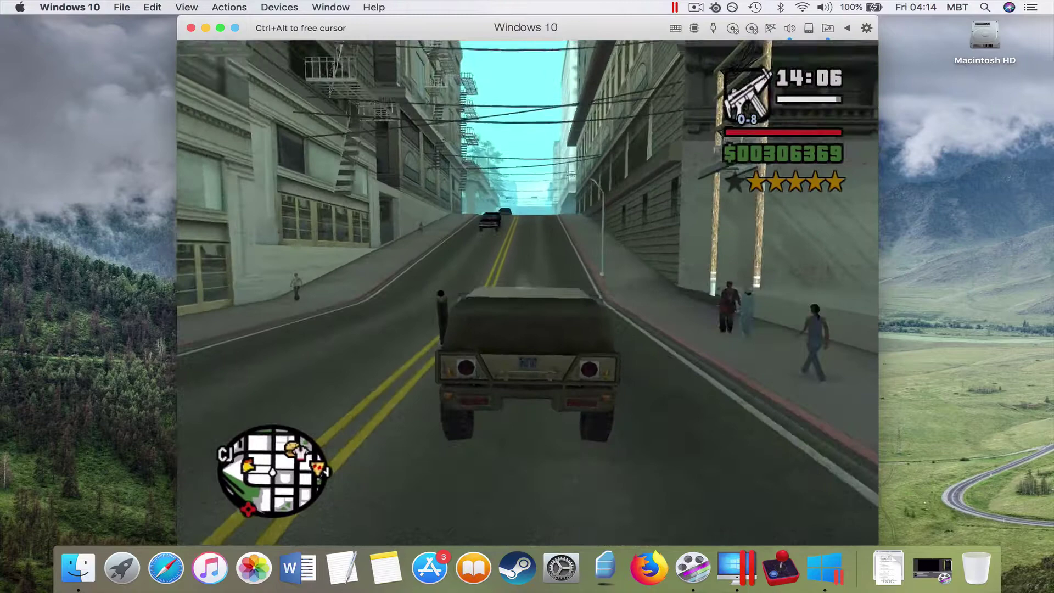
- Check the city map once more and resume driving the truck
key(Escape)
click(528, 280)
scroll(527, 297, down, 3)
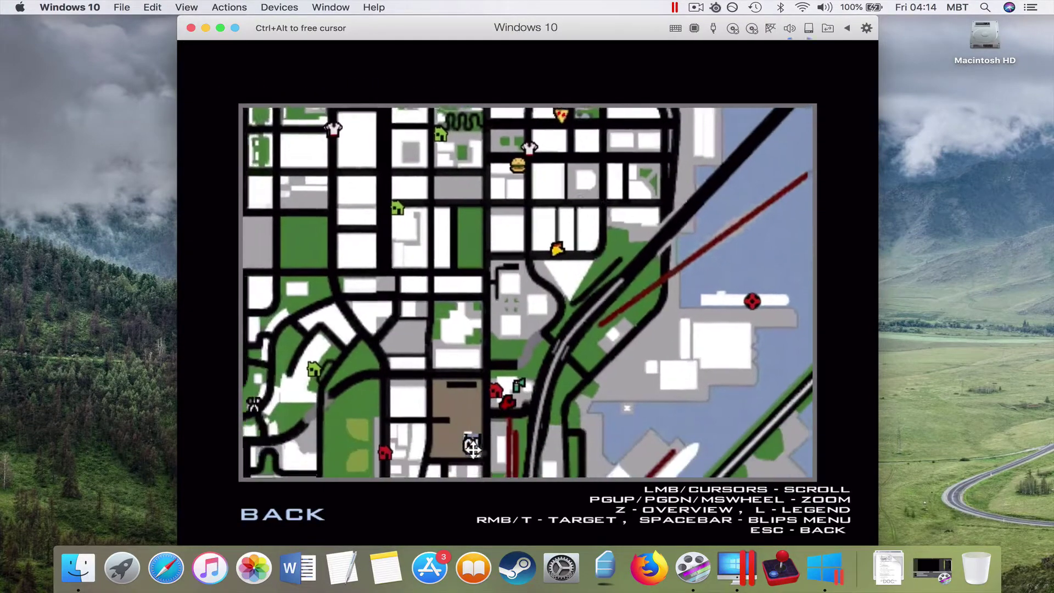
key(Escape)
click(530, 215)
key(w)
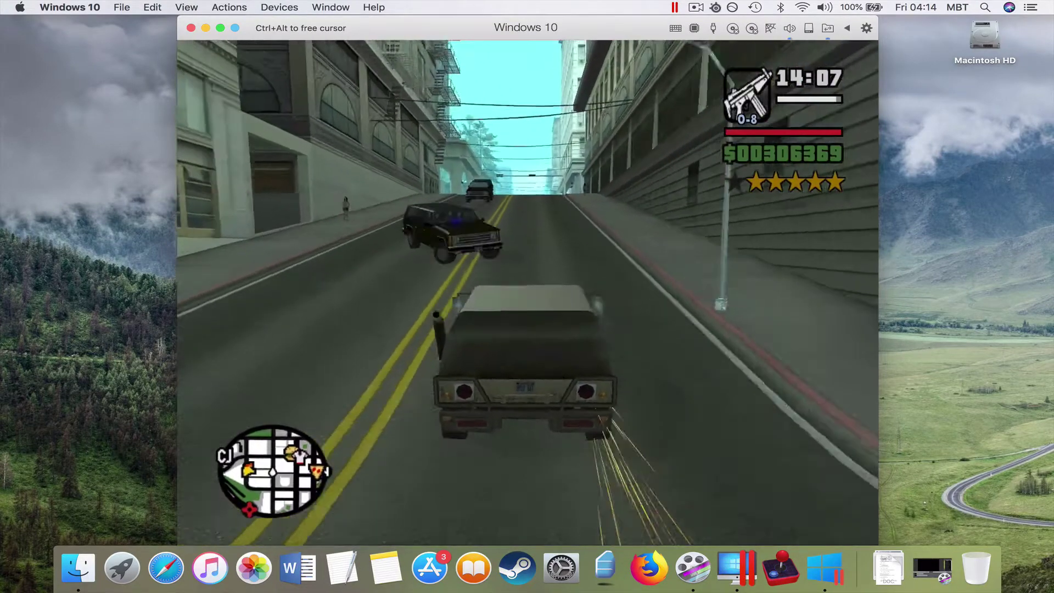
- Drive the Patriot through traffic and intersections, past the pursuing police cars
key(w)
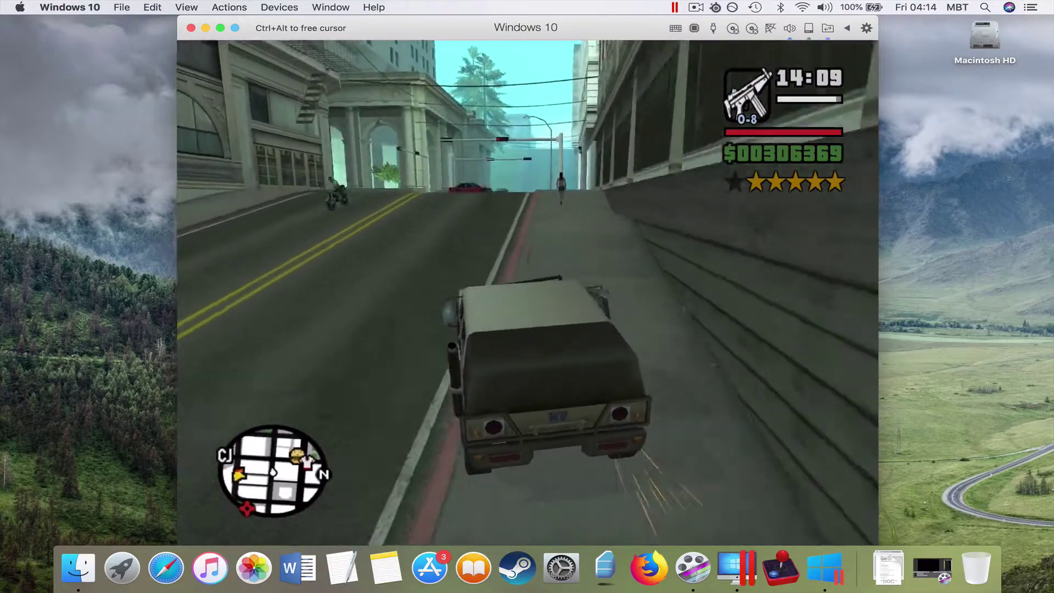
key(w)
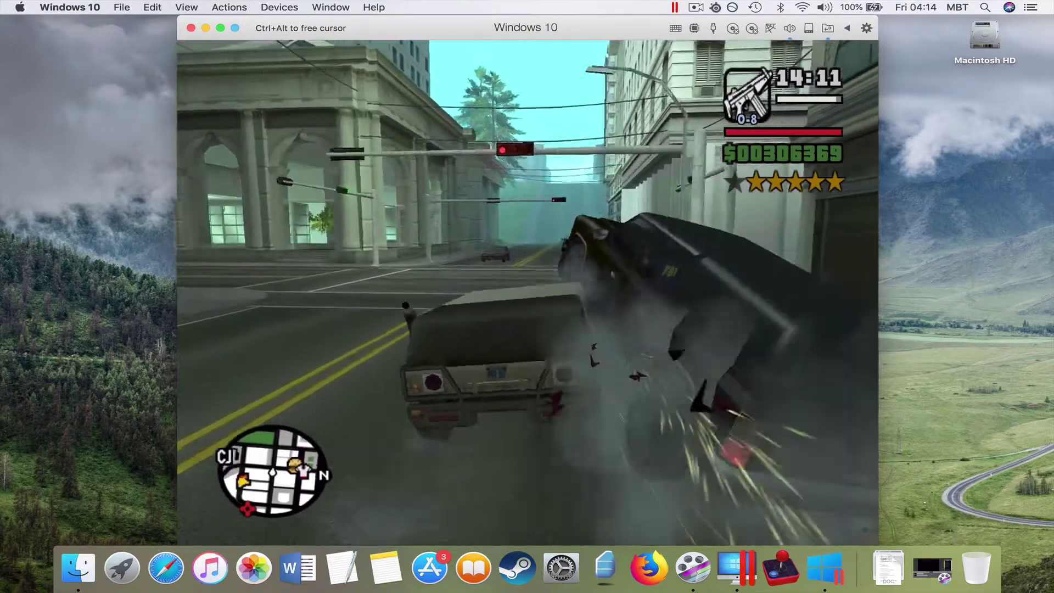
key(w)
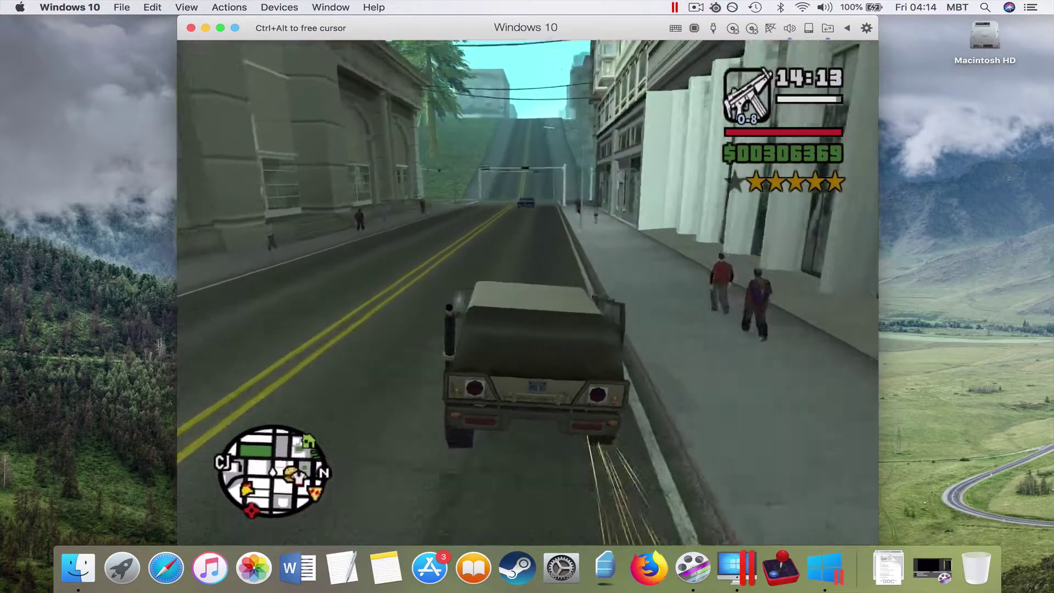
key(w)
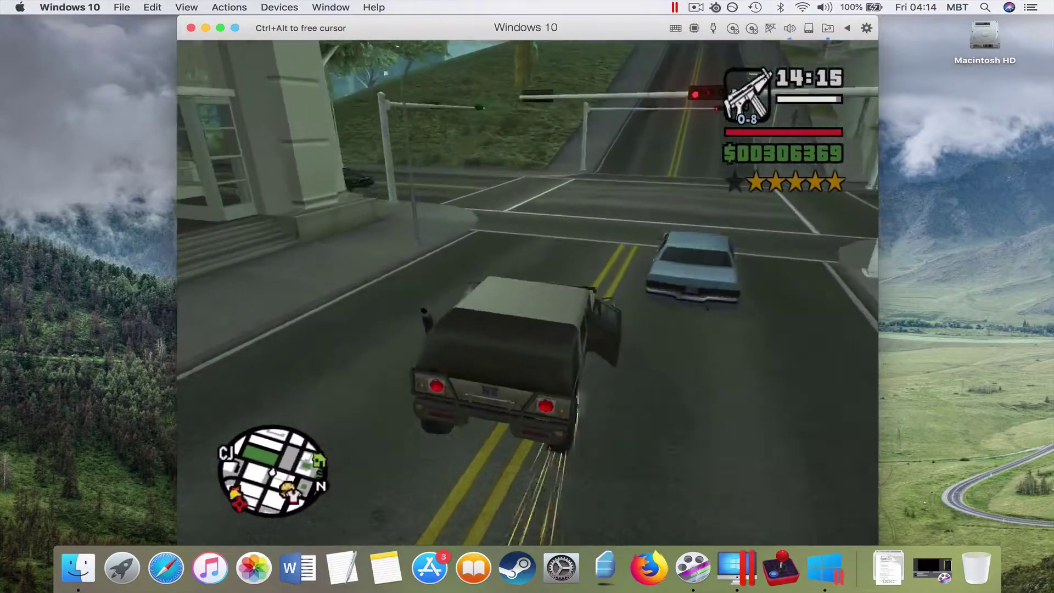
key(w)
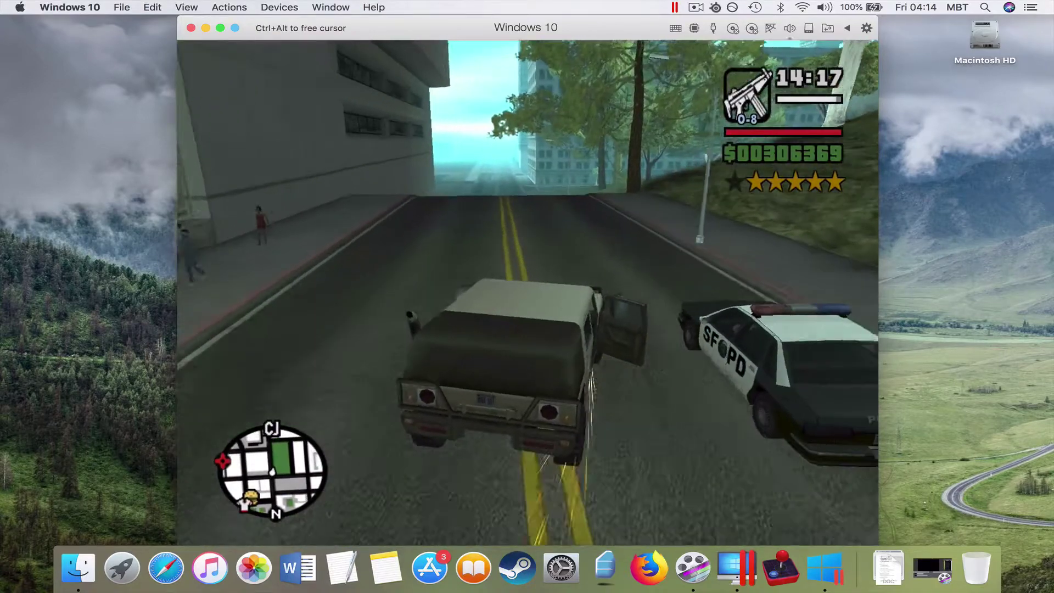
key(w)
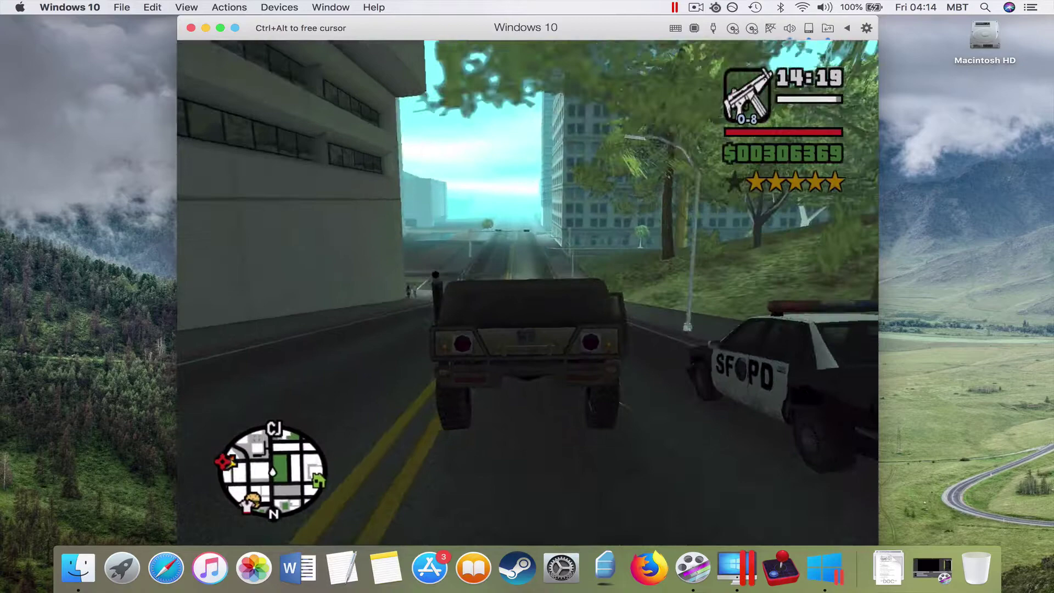
key(w)
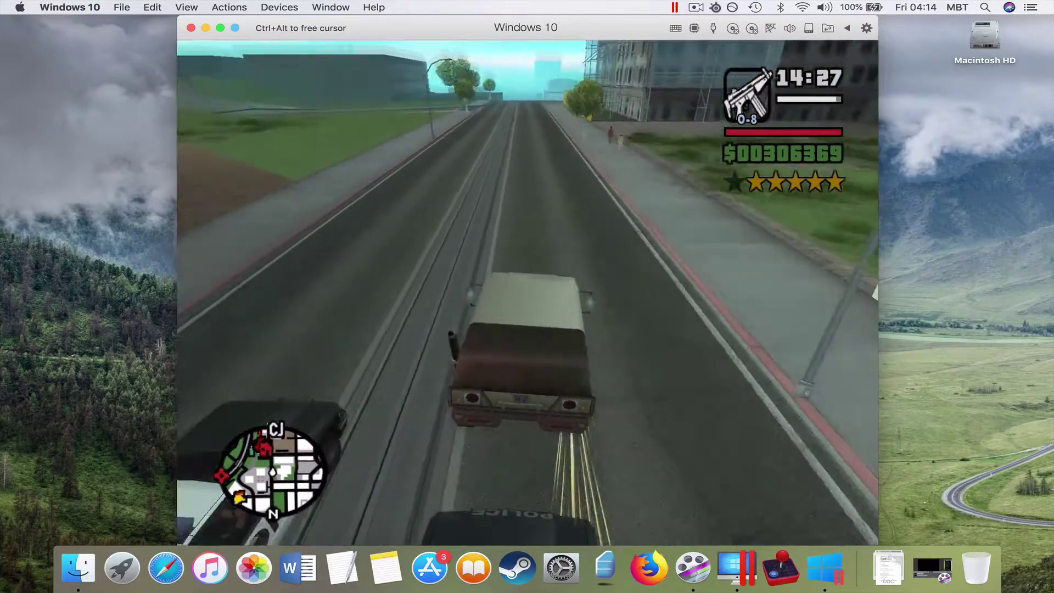
- Briefly check the city map, then return to the road
key(Escape)
click(529, 283)
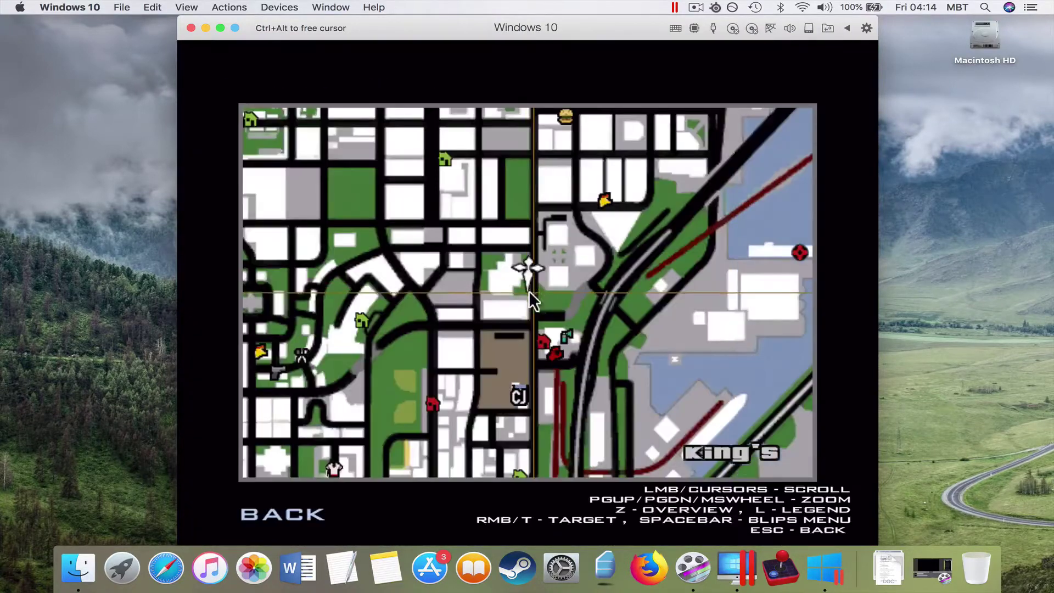
key(Escape)
key(Escape)
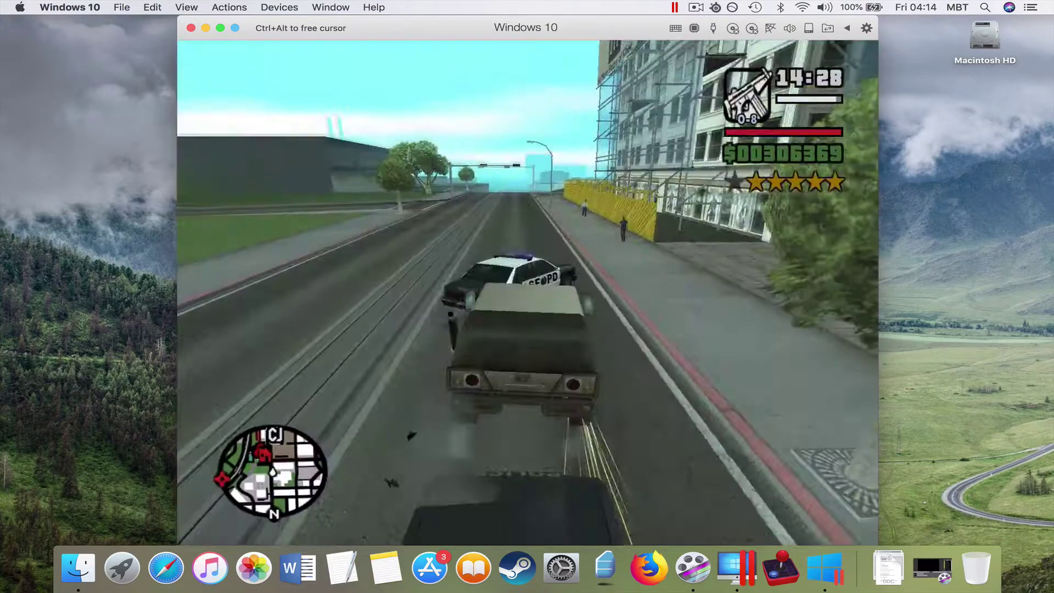
- Drive along the highway and ramp into Doherty, past the TransFender shop
key(w)
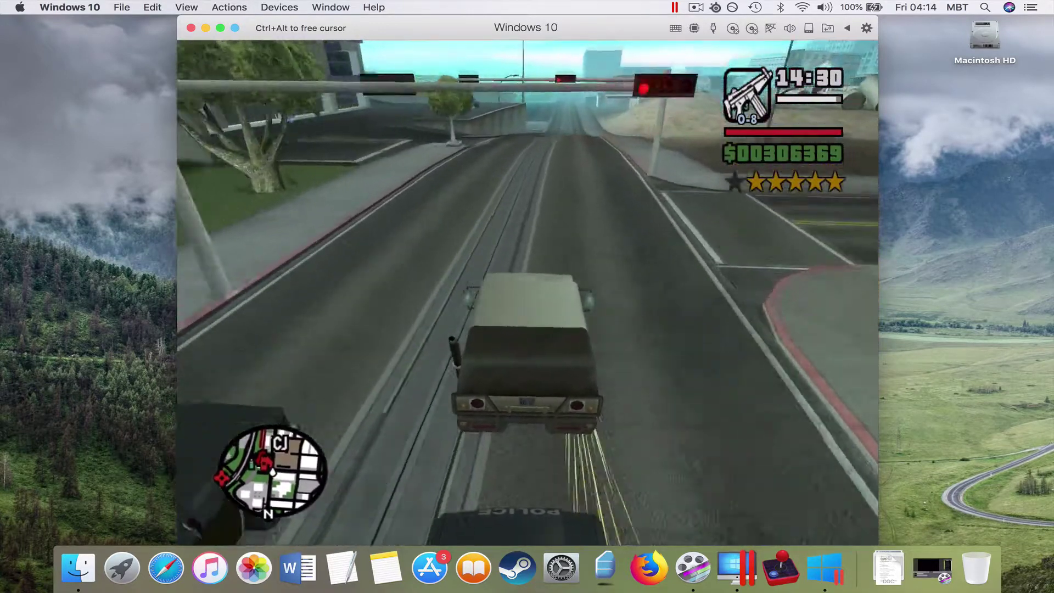
key(w)
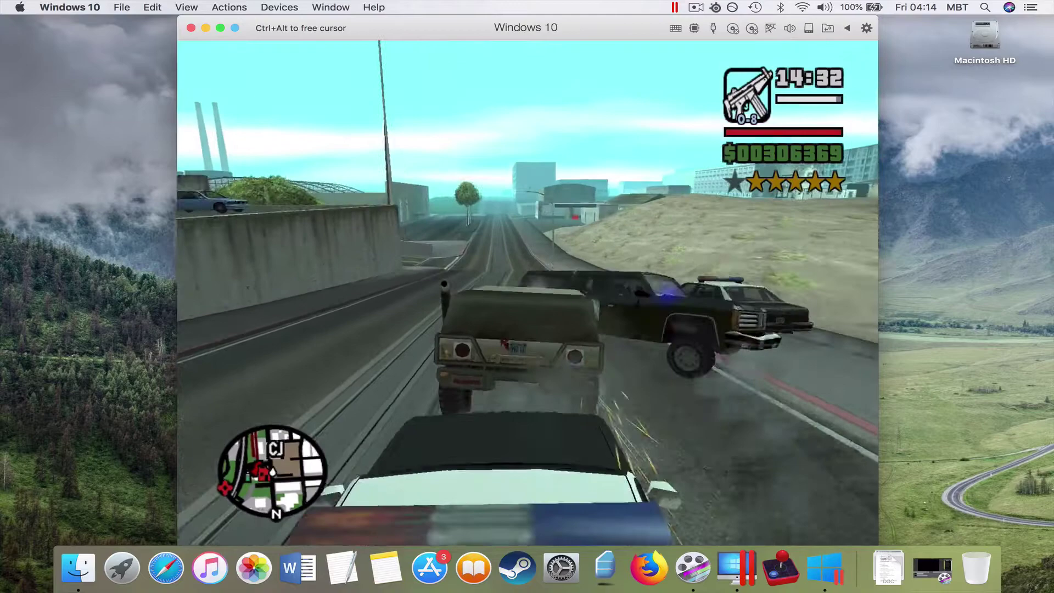
key(w)
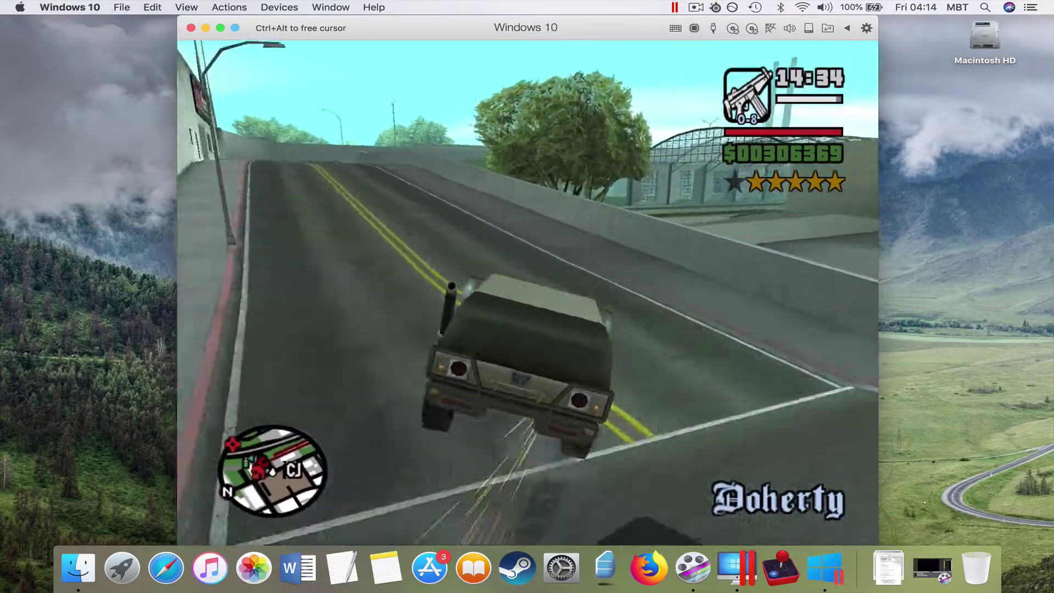
key(w)
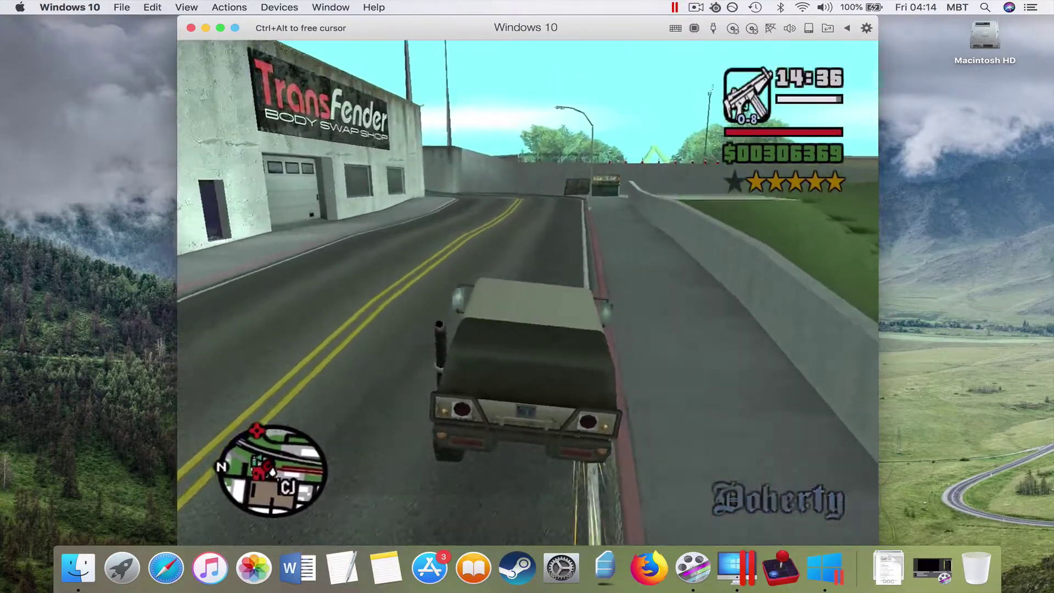
key(w)
- Steer around the curve and drive the Patriot up the ramp into the Pay 'n' Spray garage
key(d)
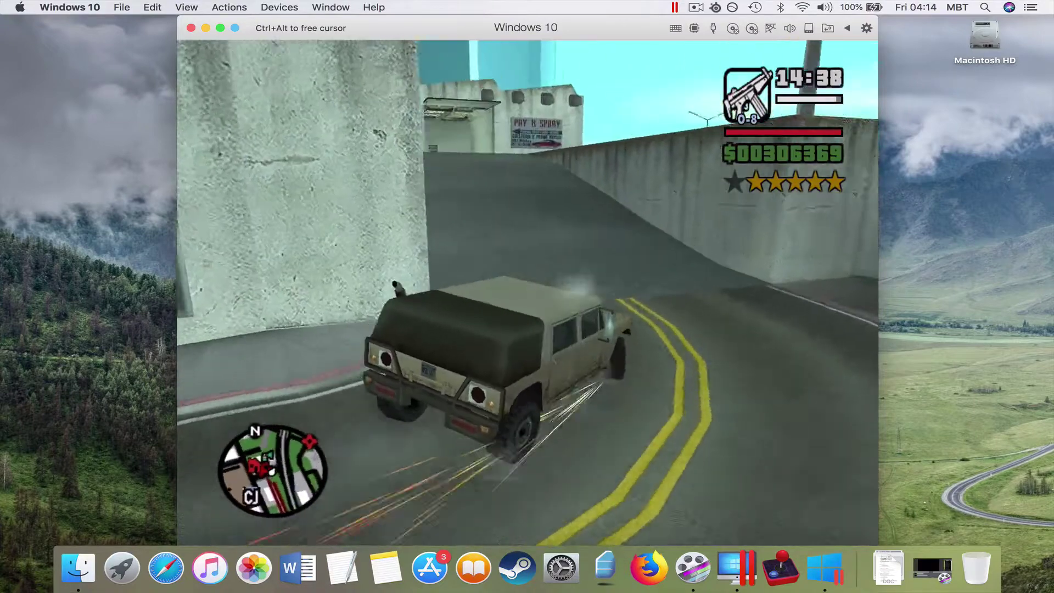
key(w)
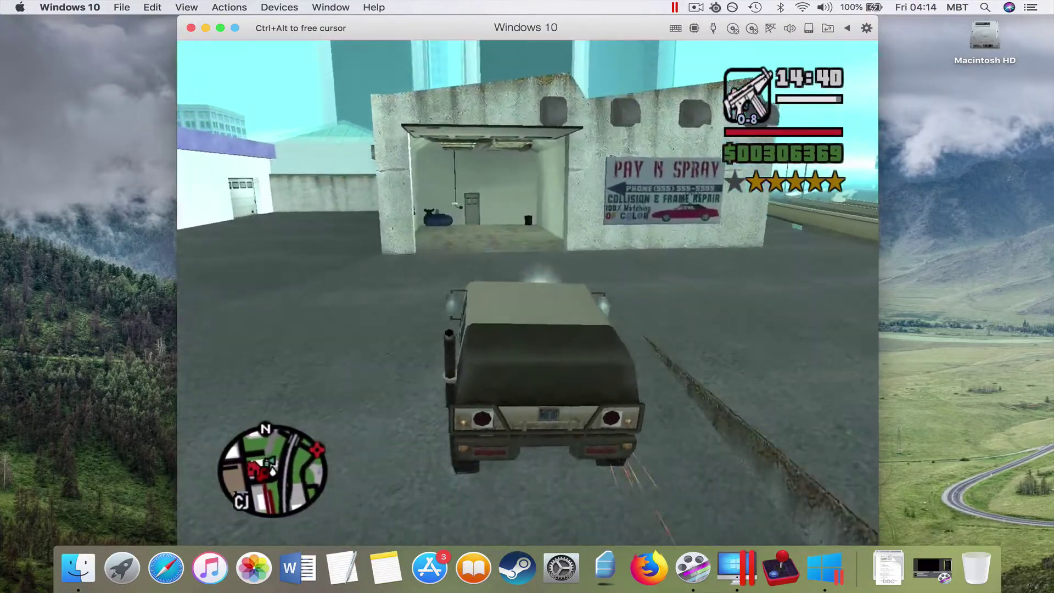
key(w)
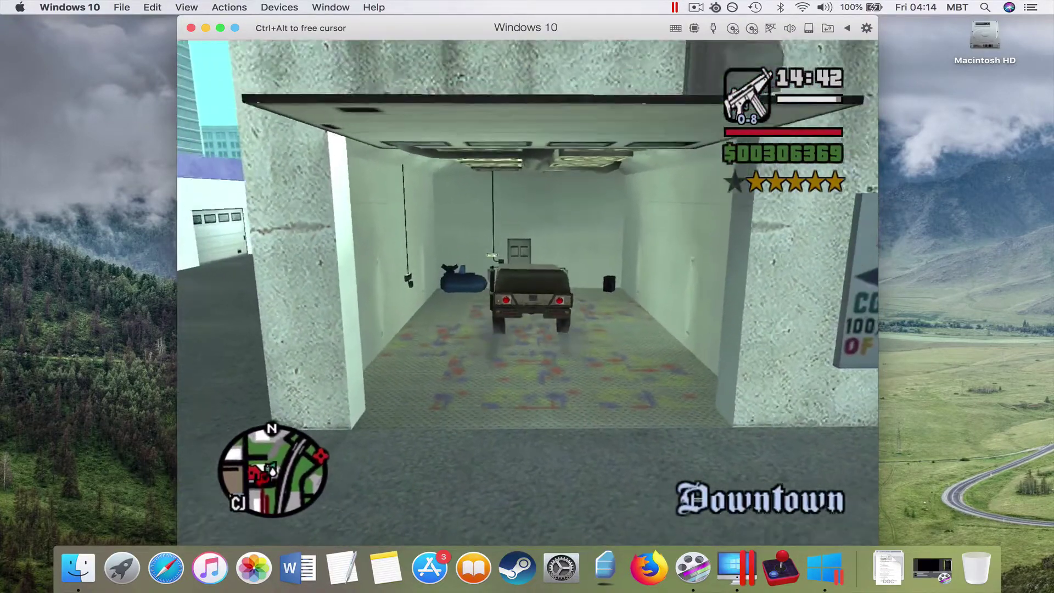
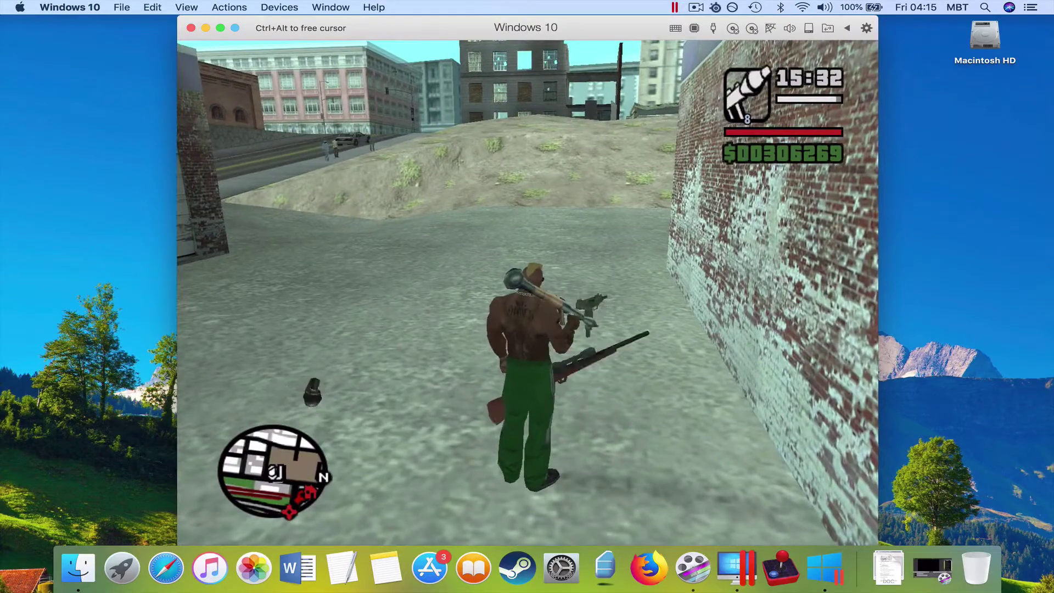
scroll(528, 297, down, 1)
- Run the character forward toward the brick wall and the garage
key(w)
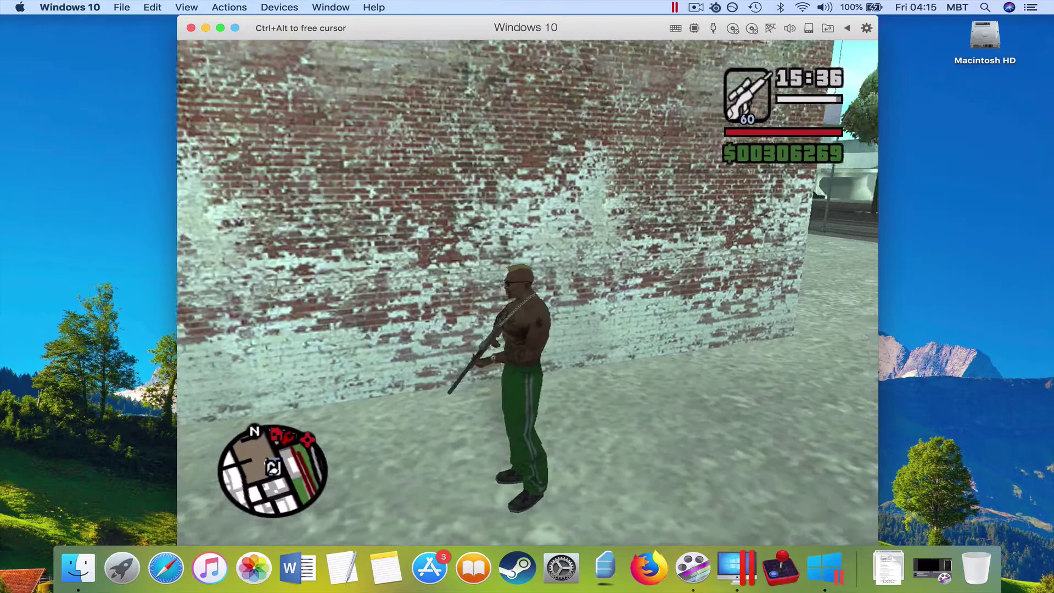
scroll(527, 297, down, 1)
key(w)
scroll(527, 297, down, 1)
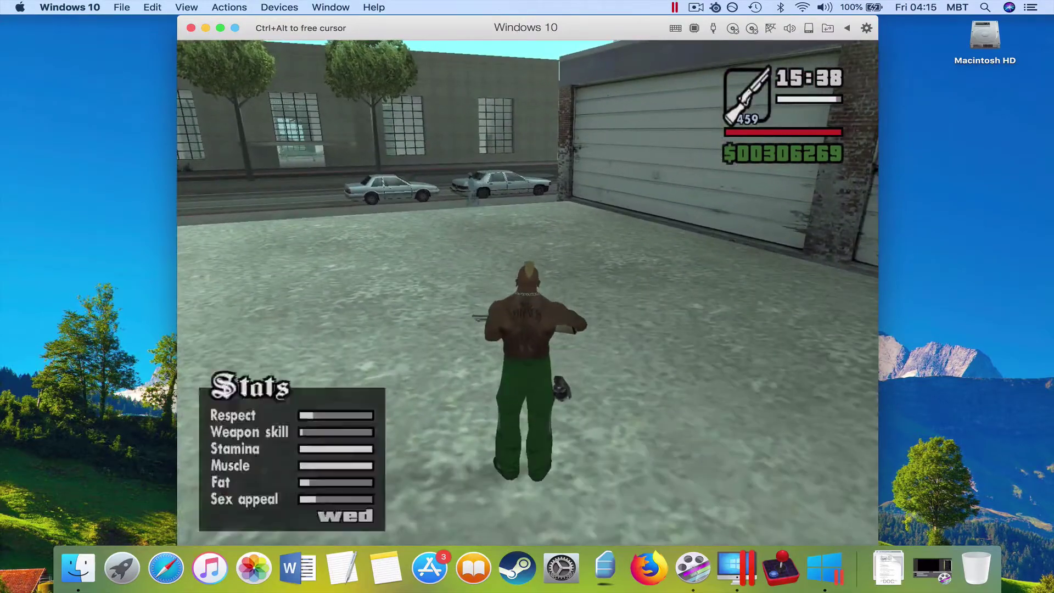